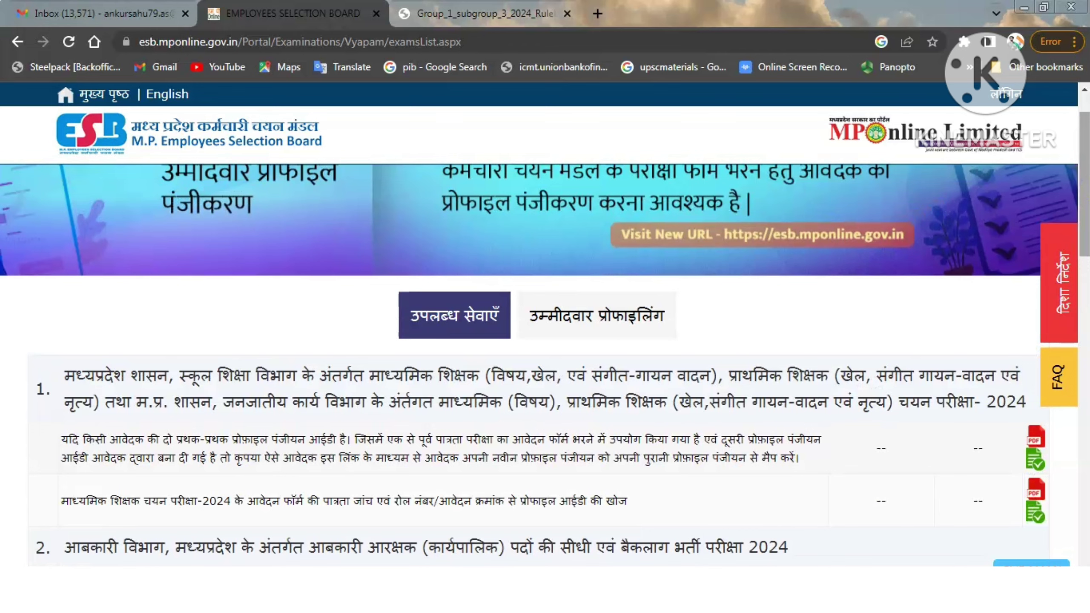
Step: Examine the listed recruitment exams under उपलब्ध सेवाएँ, including the application dates for the excise constable and समूह-1 उपसमूह-3 exams
scroll(1083, 163, "up", 1)
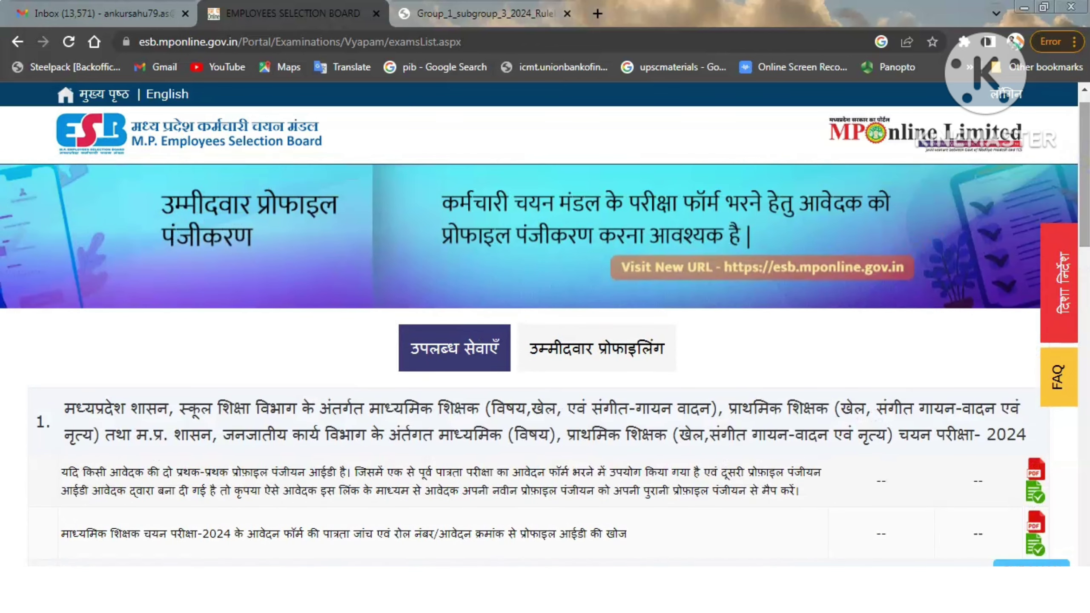
scroll(1084, 202, "down", 5)
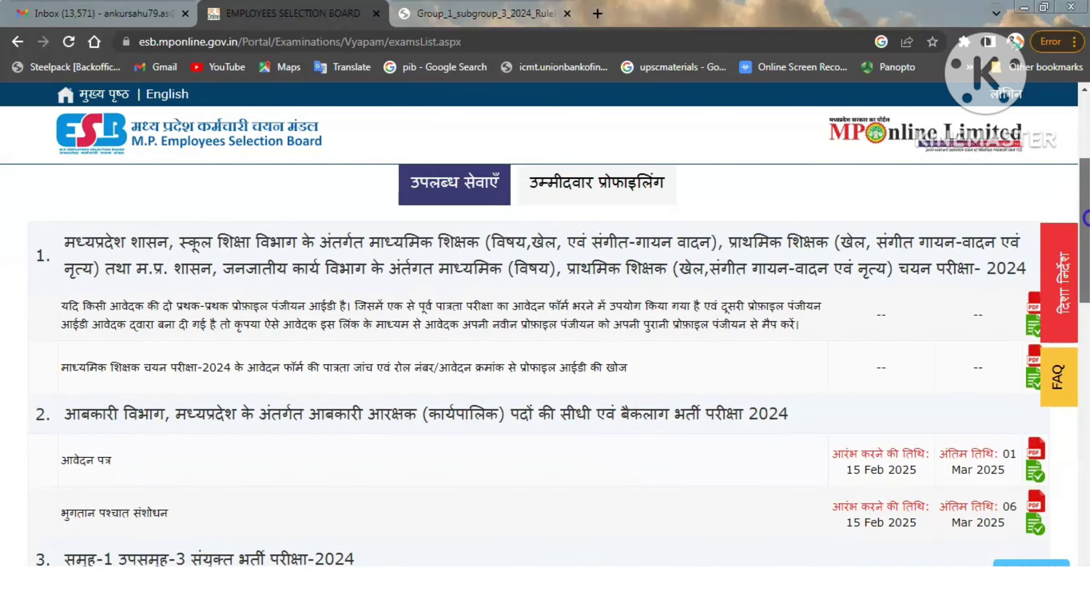
left_click_drag(1087, 202, 1088, 258)
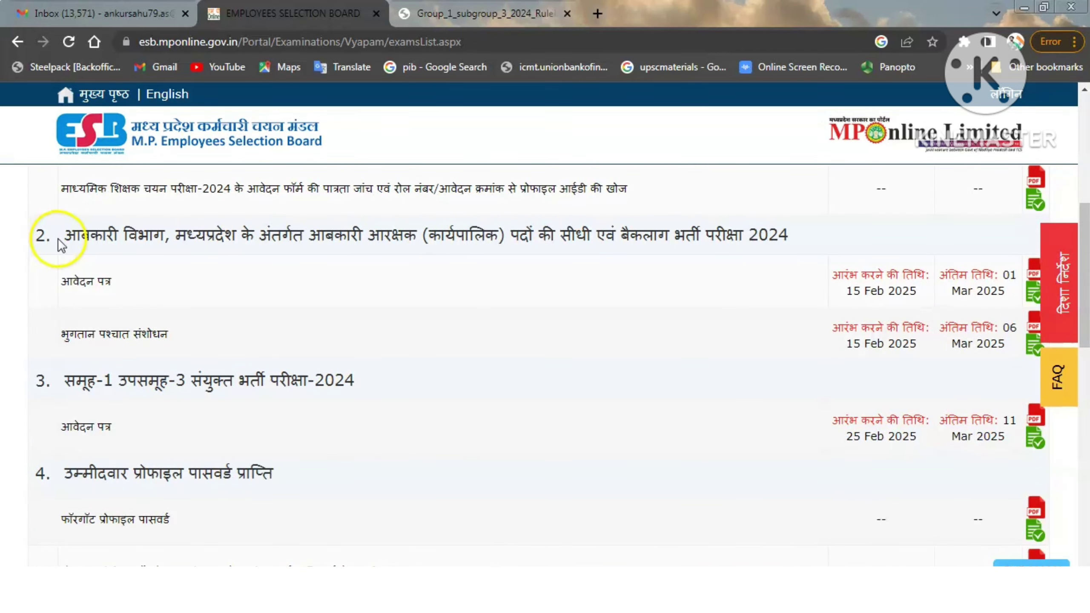
left_click_drag(64, 239, 233, 236)
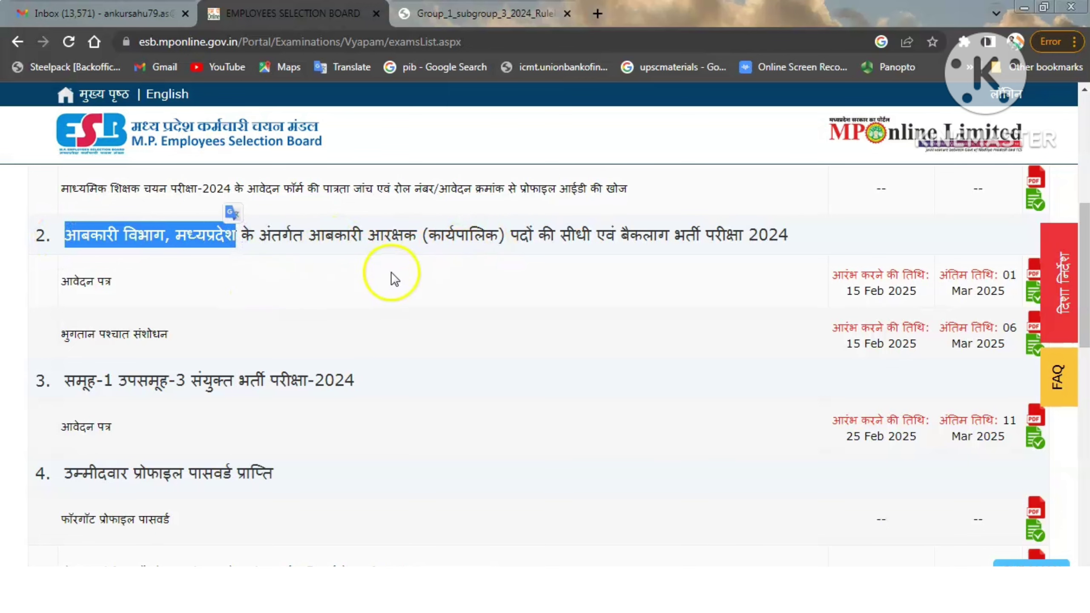
left_click(396, 239)
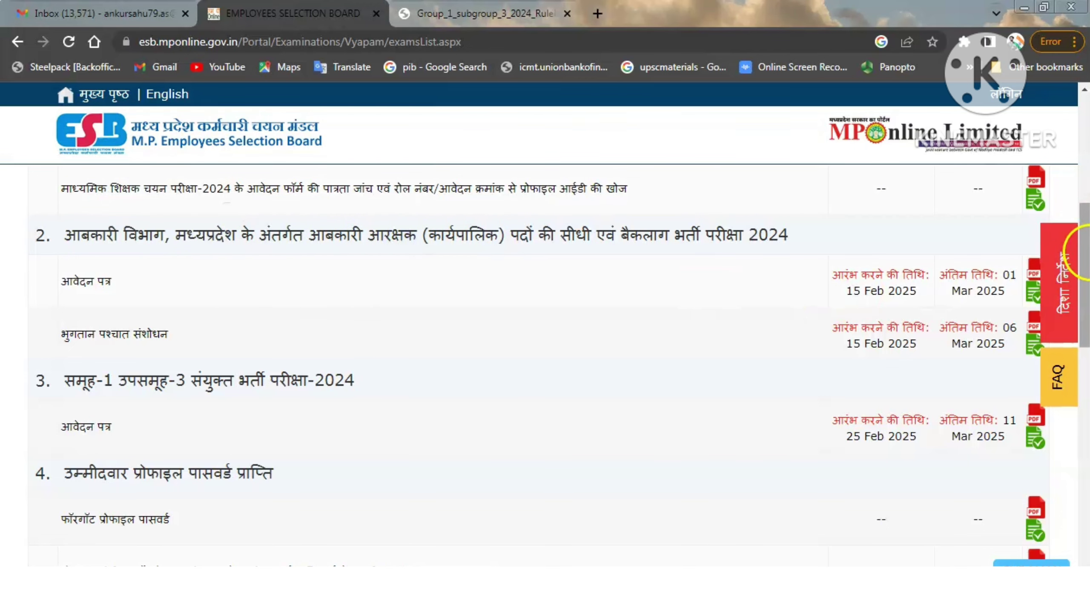
scroll(1085, 255, "down", 2)
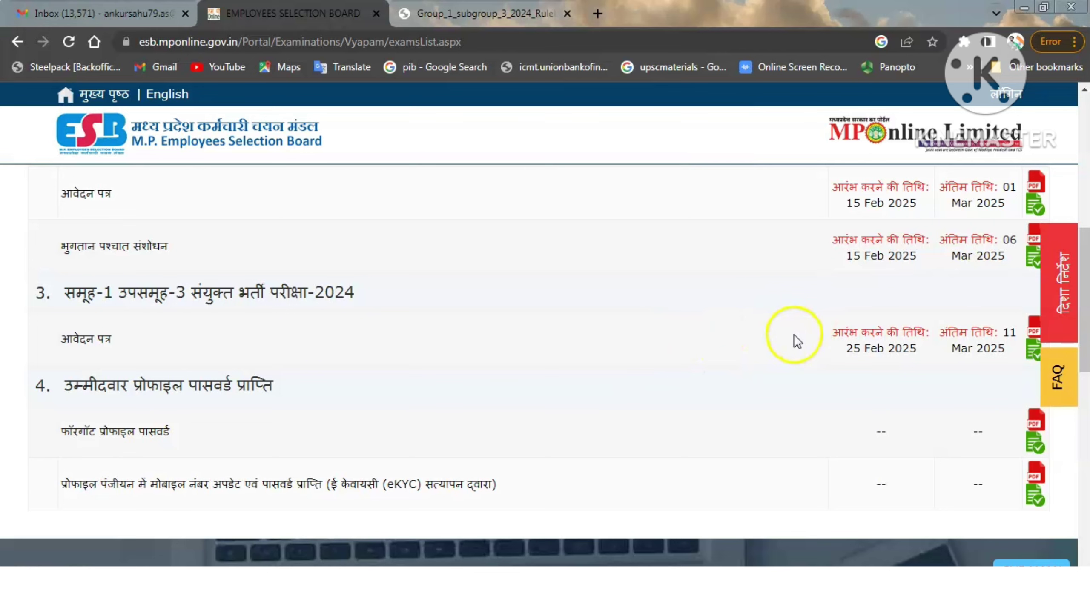
scroll(545, 365, "up", 1)
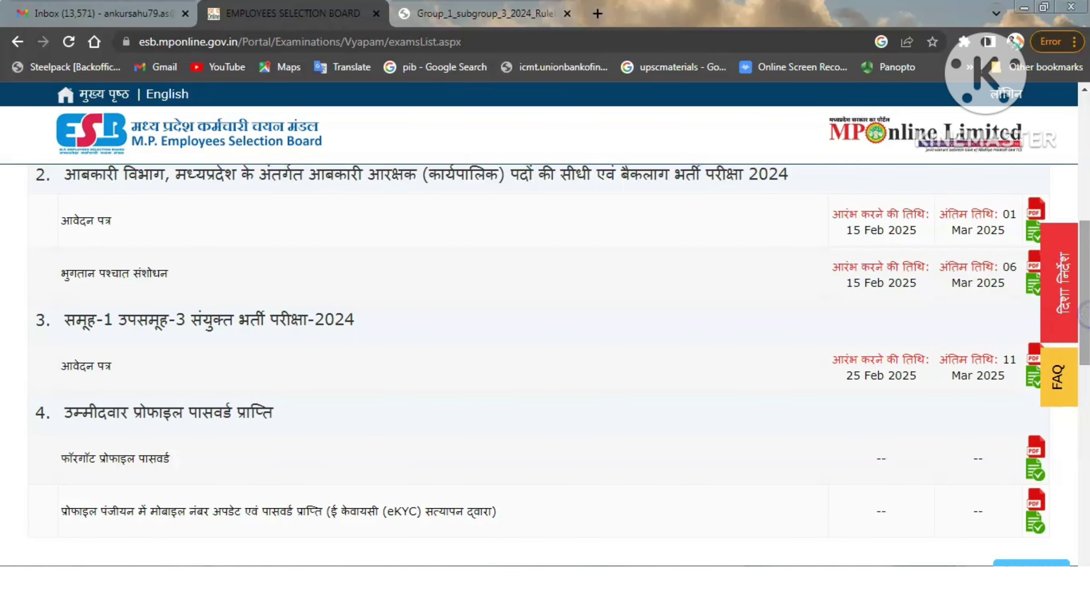
scroll(545, 365, "up", 4)
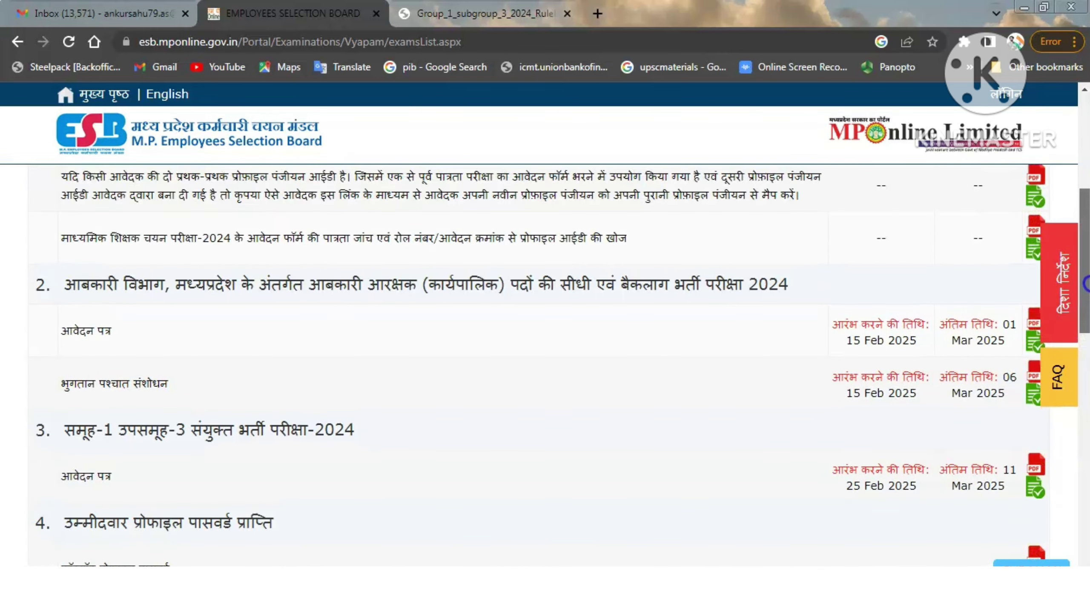
scroll(545, 365, "up", 3)
scroll(545, 365, "up", 2)
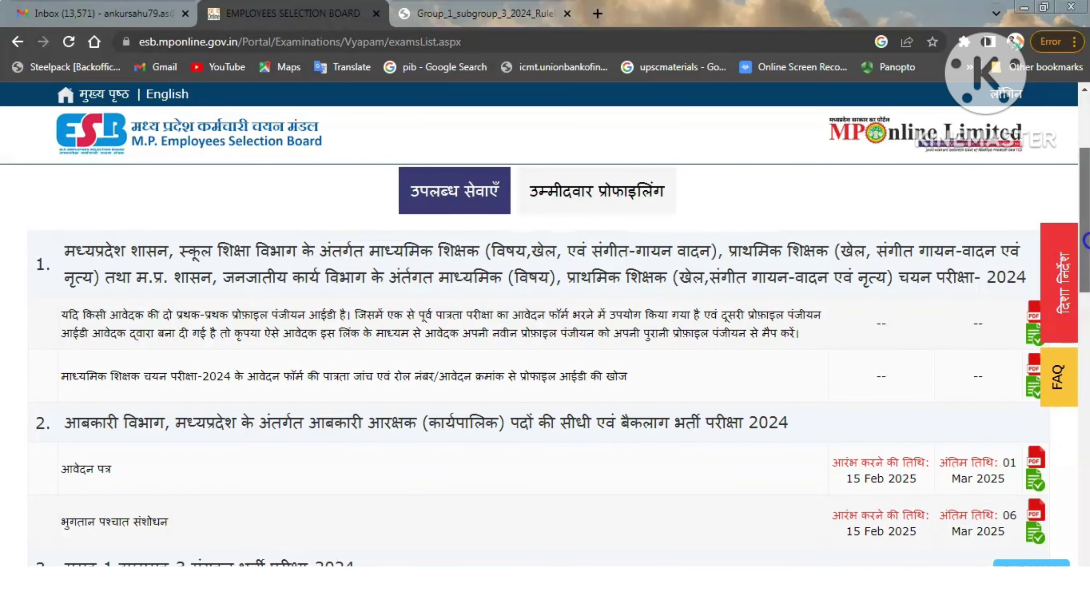
scroll(545, 364, "up", 3)
scroll(544, 365, "up", 1)
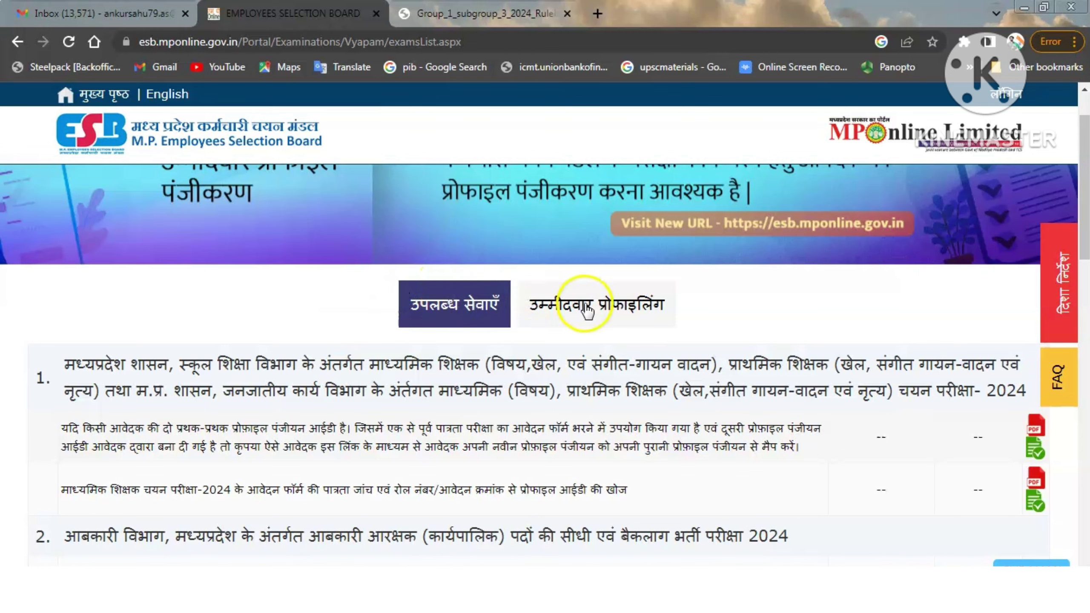
Step: Open the profile registration form under candidate profiling and answer नहीं to having an existing registered profile ID
left_click(589, 307)
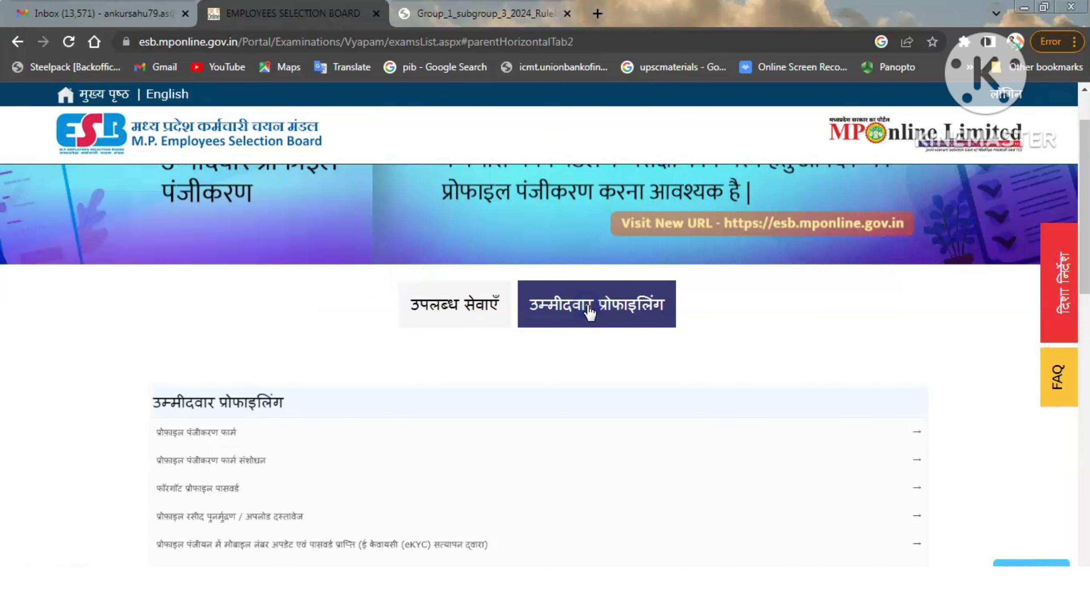
left_click_drag(1088, 185, 1088, 219)
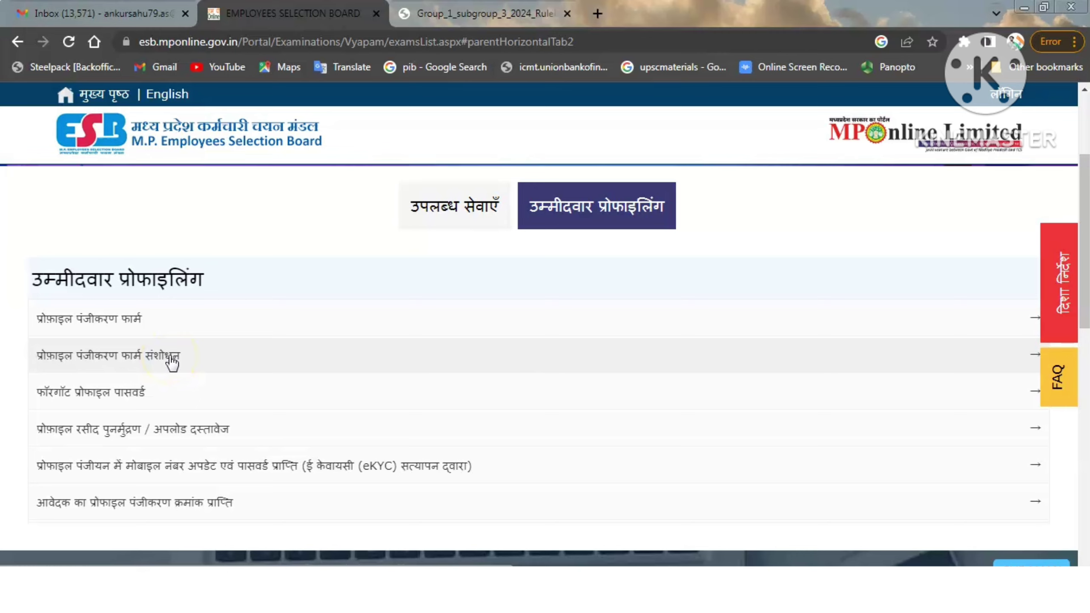
left_click(158, 324)
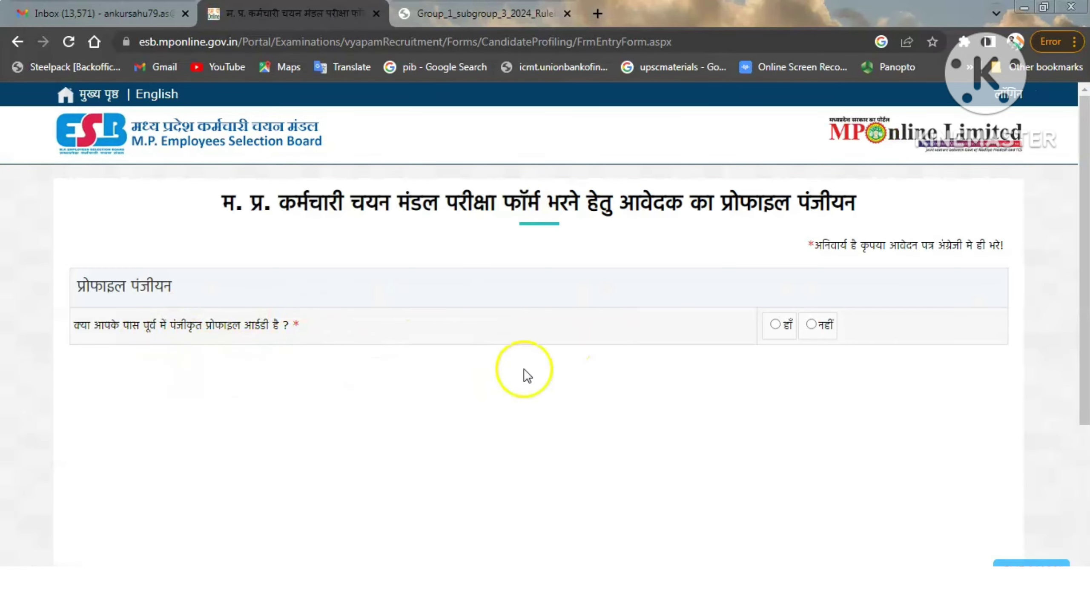
left_click(811, 325)
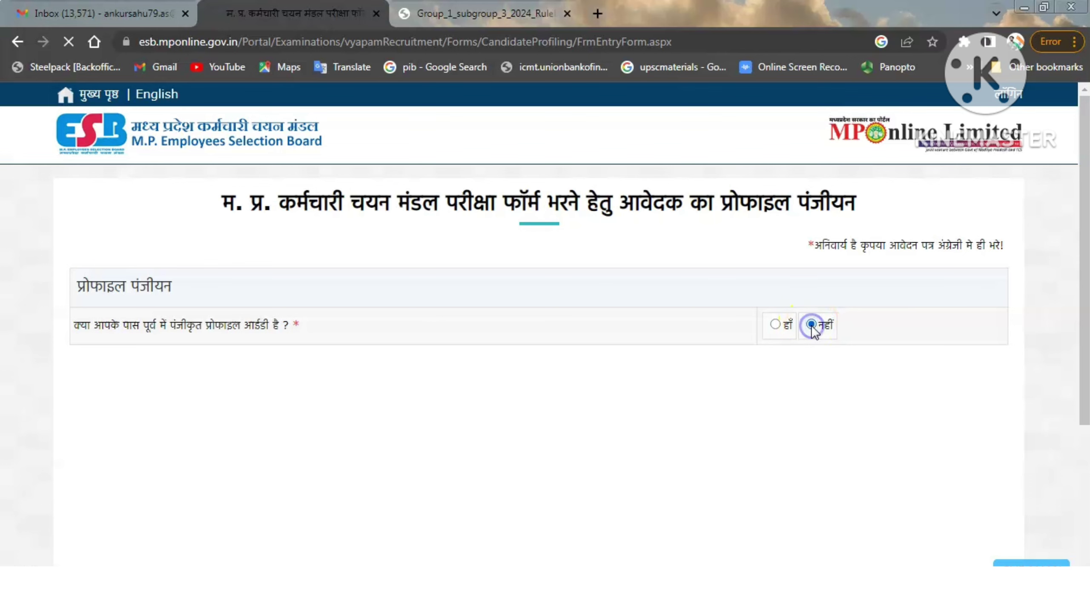
Step: Verify the mobile number with the received OTP, try to submit the new profile registration, and dismiss the alert
scroll(557, 344, "down", 3)
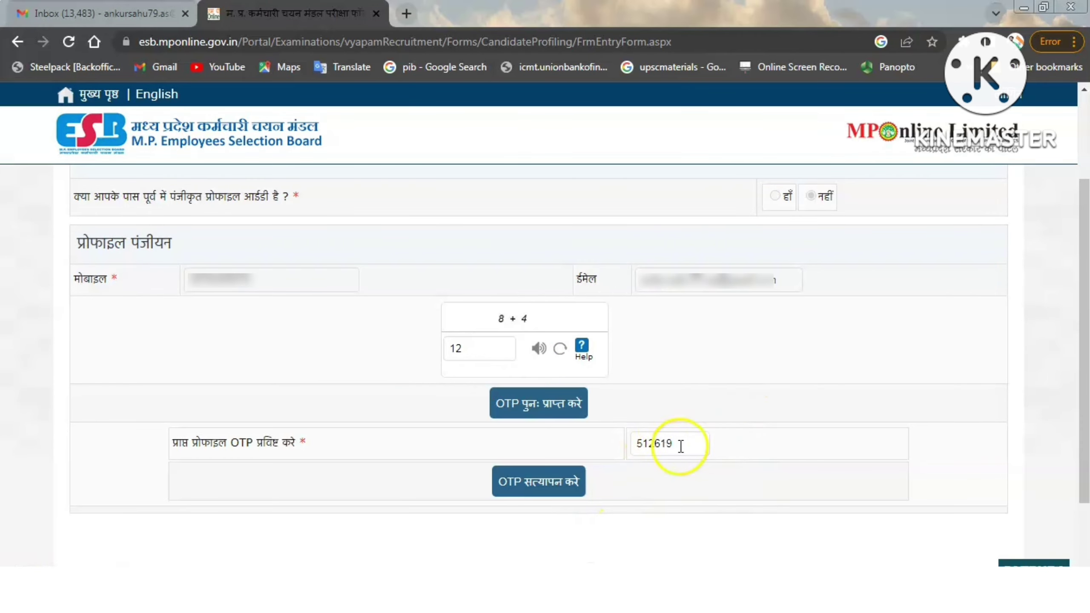
left_click(543, 481)
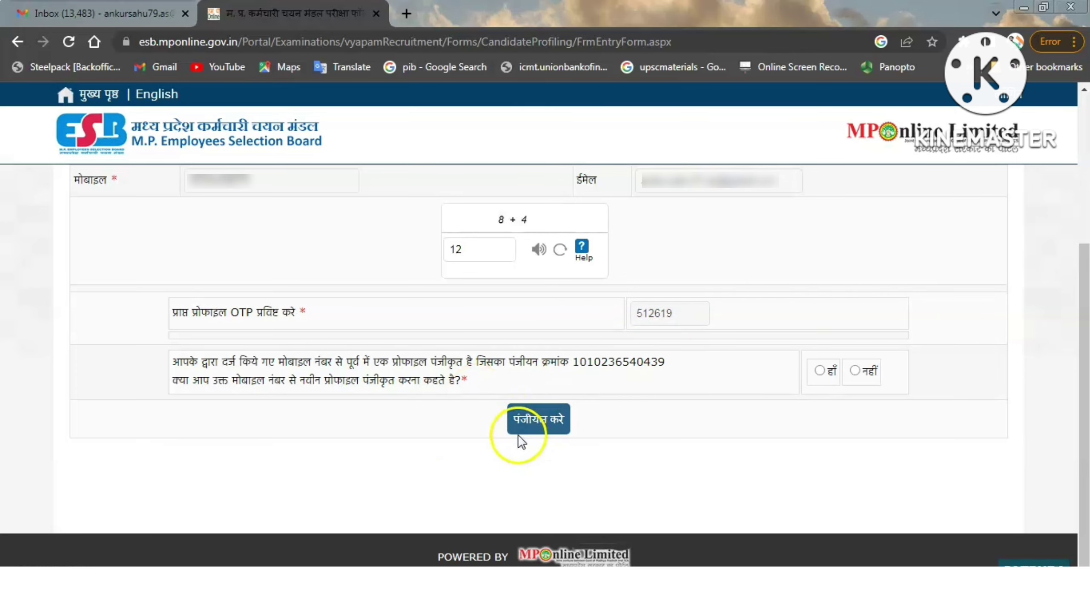
left_click(541, 429)
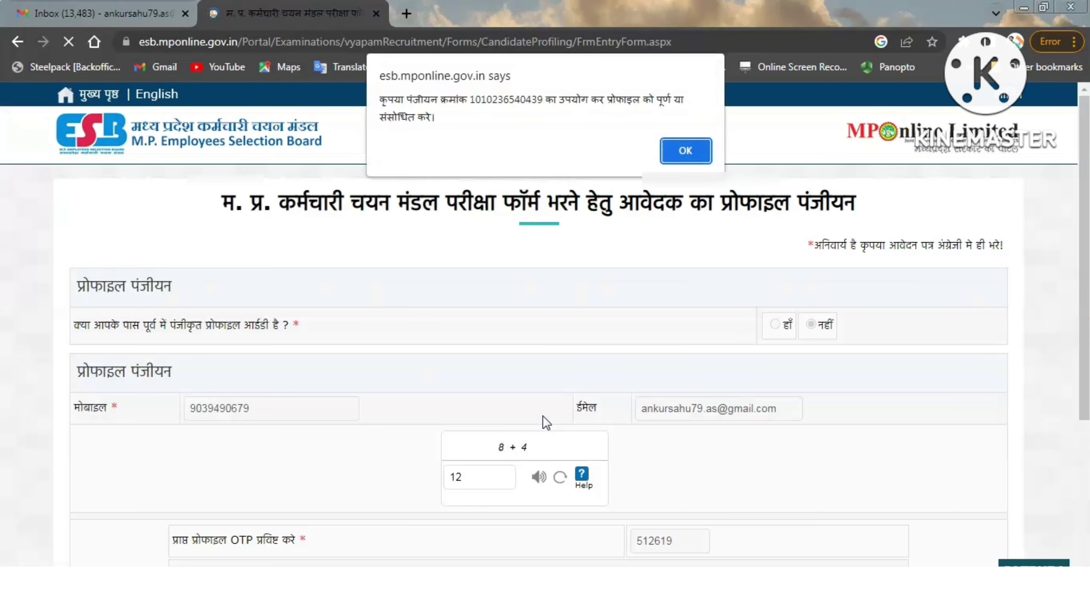
left_click(683, 151)
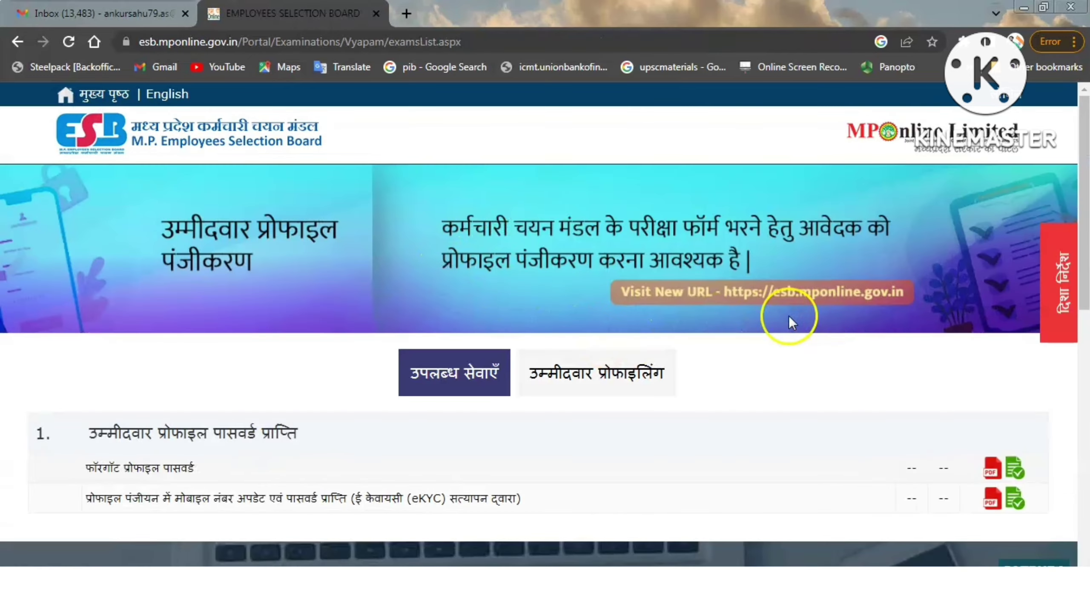
Step: Open the profile registration form for an existing profile ID (हाँ) and log in with the registration number, profile password and captcha answer
left_click(578, 385)
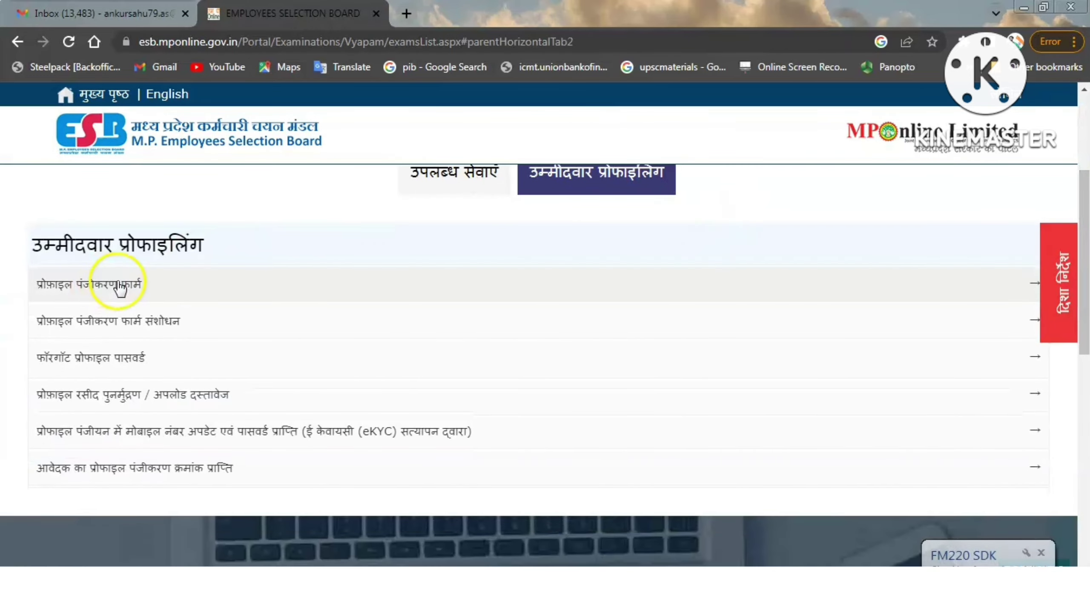
left_click(117, 282)
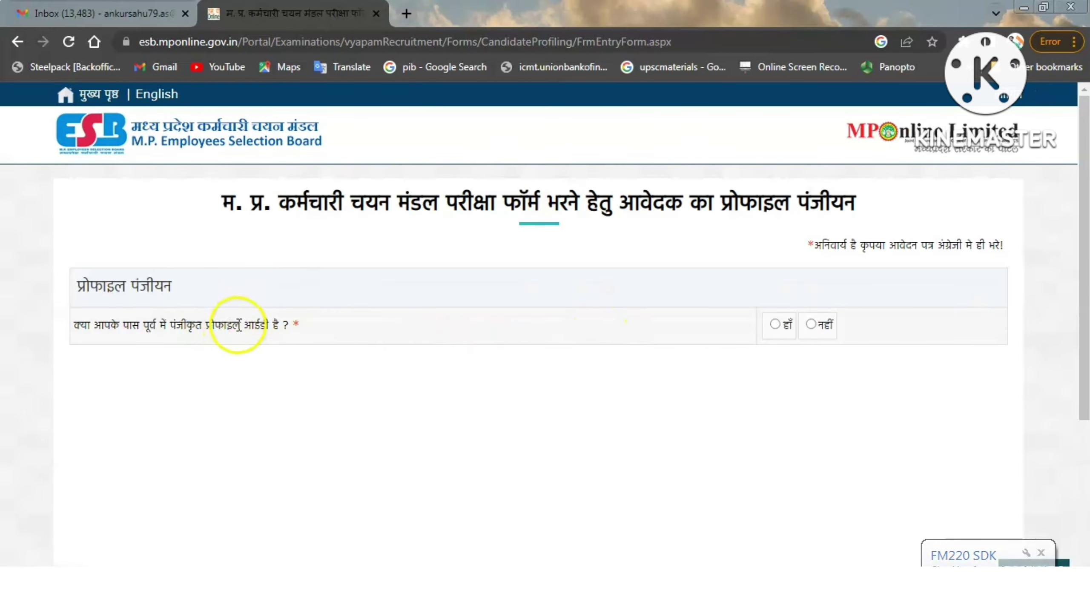
left_click(774, 324)
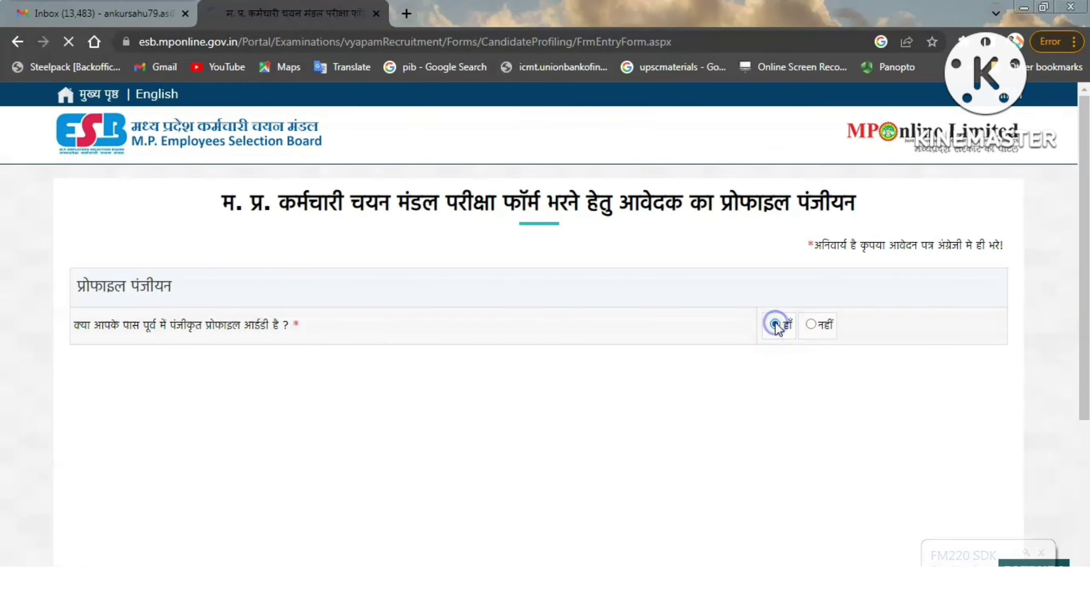
scroll(1084, 227, "down", 3)
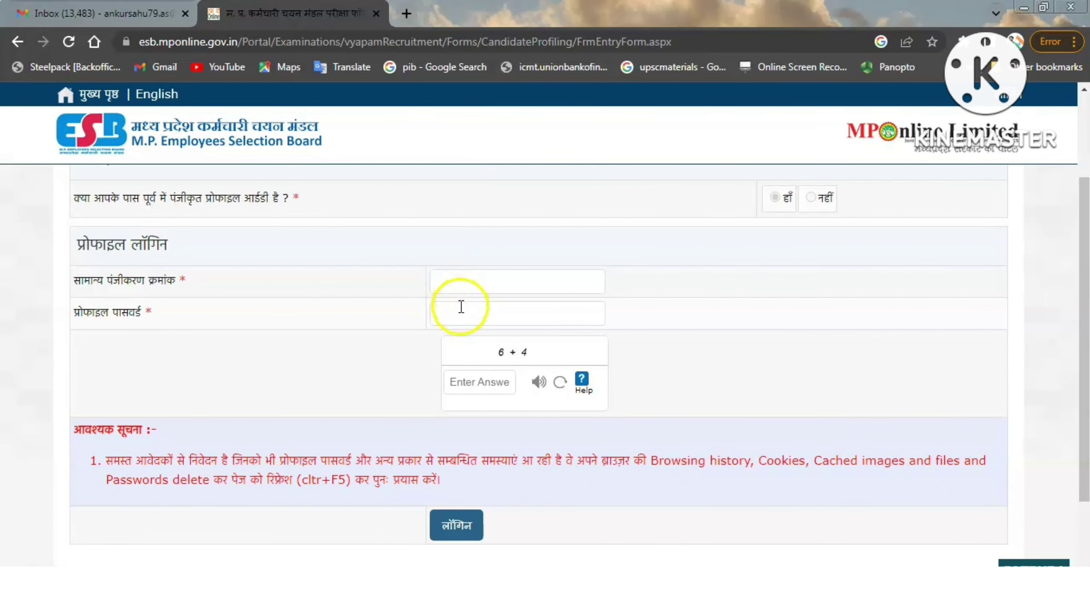
left_click(448, 519)
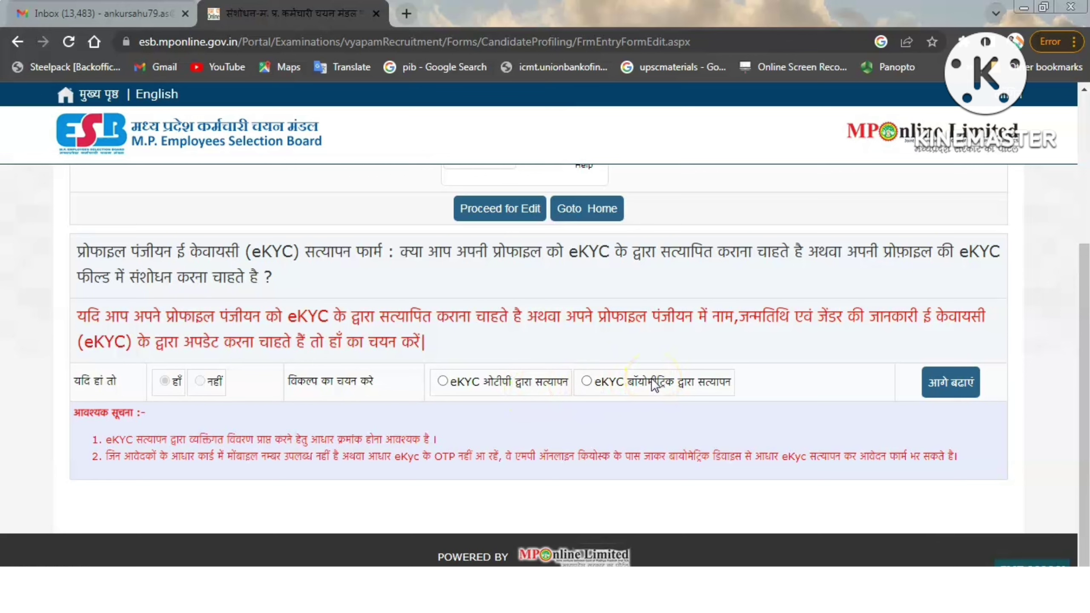
Step: Verify the profile by eKYC OTP: give the Aadhaar consent, answer the 2 + 4 captcha with 6, and submit the received OTP to get details
left_click(442, 380)
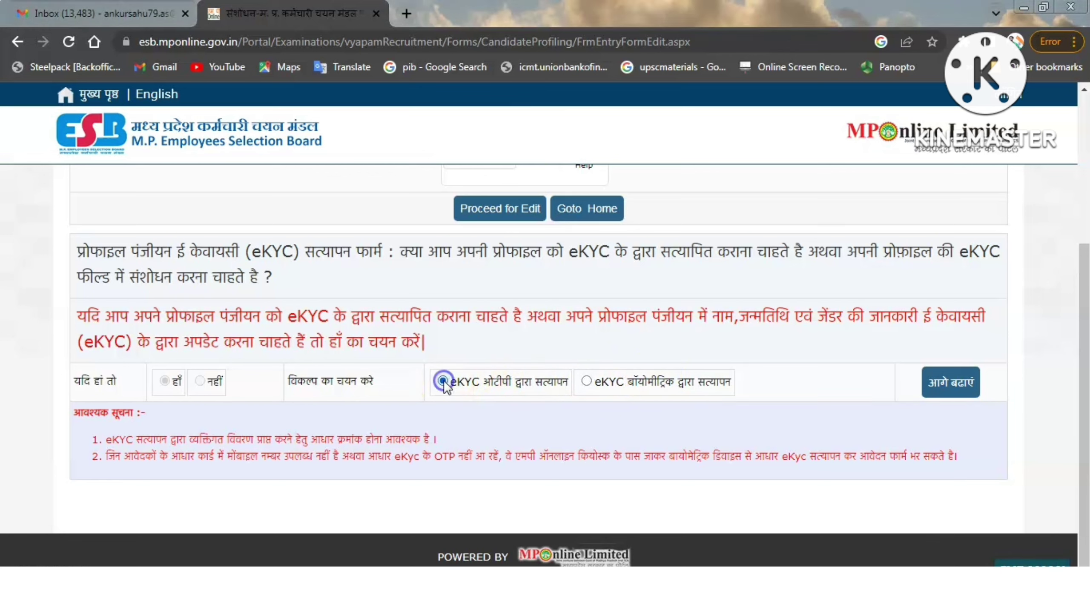
left_click(959, 378)
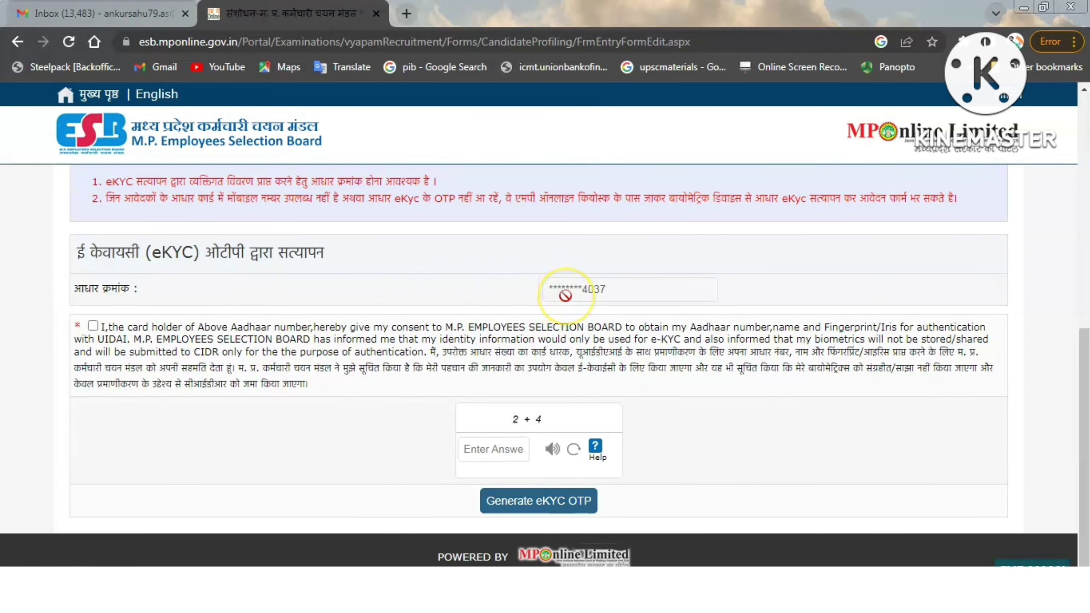
left_click(92, 326)
left_click(491, 450)
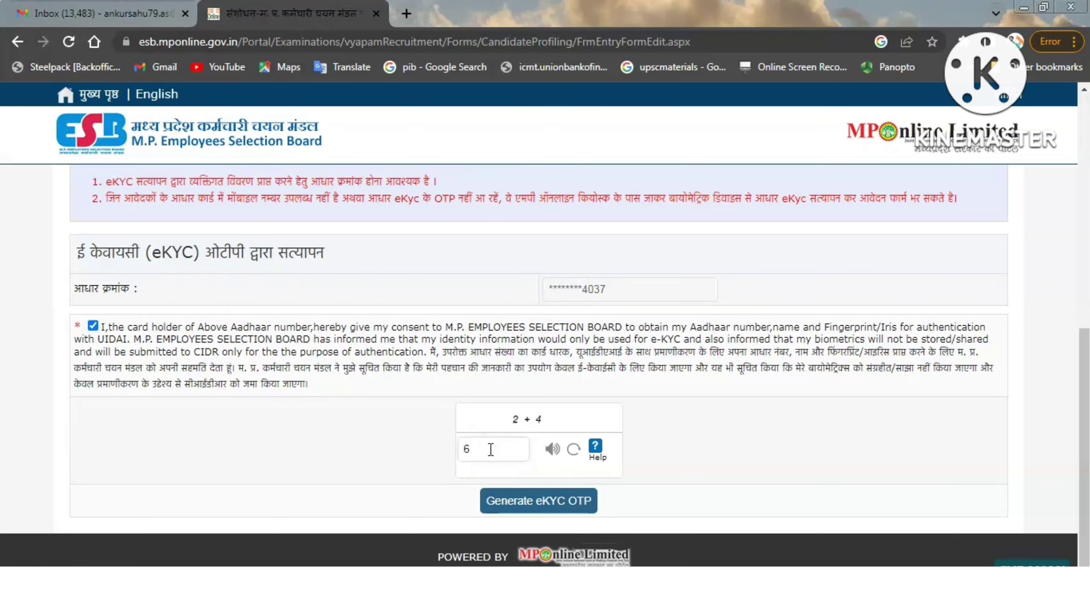
left_click(524, 502)
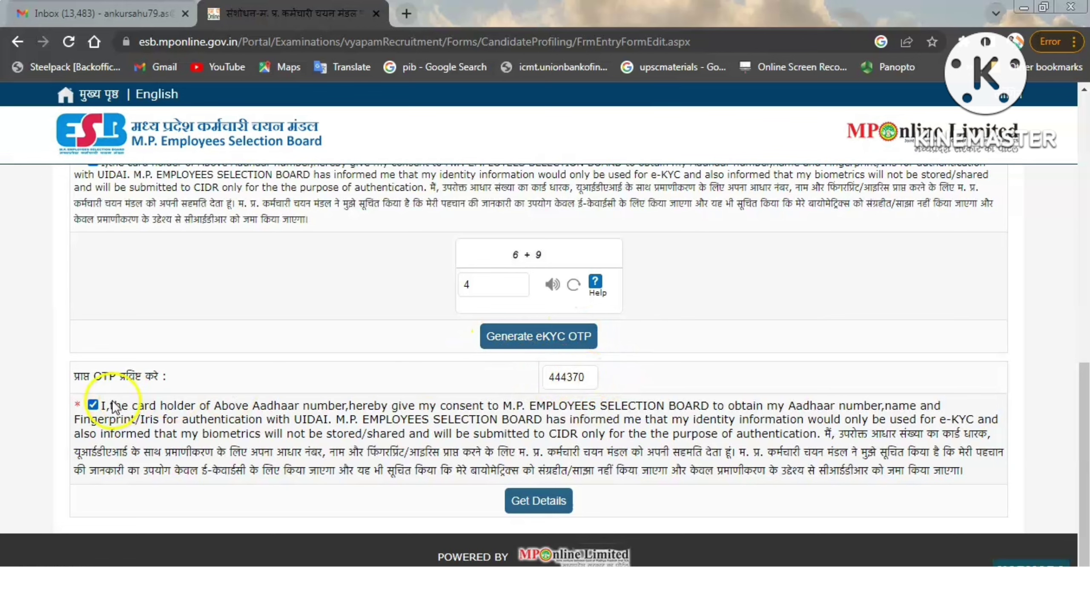
left_click(533, 507)
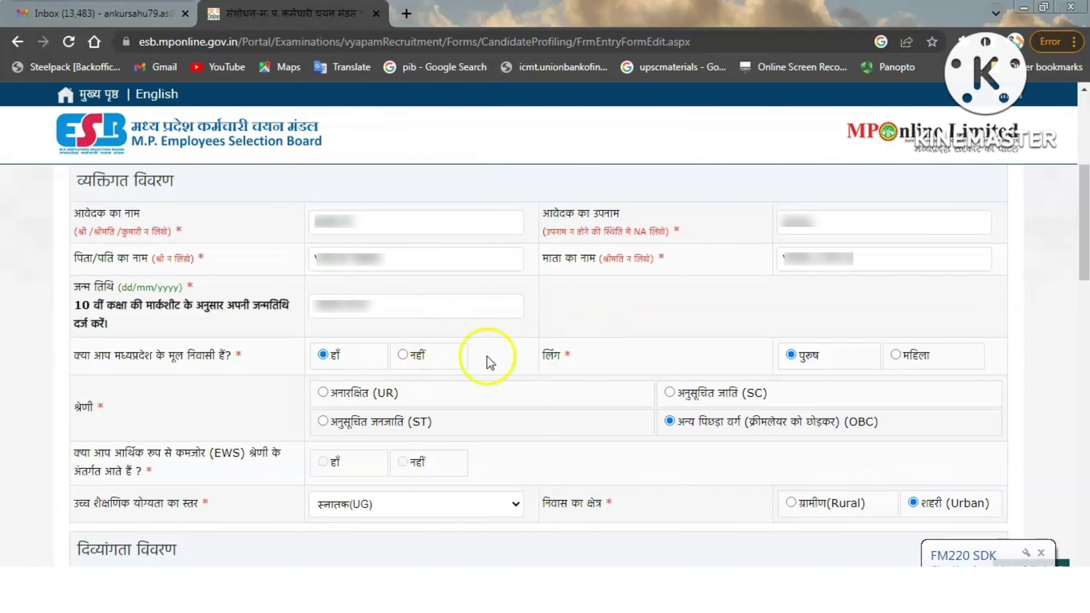
Step: Check the date of birth field in the personal details and select हाँ for being a native resident of Madhya Pradesh
left_click(1040, 553)
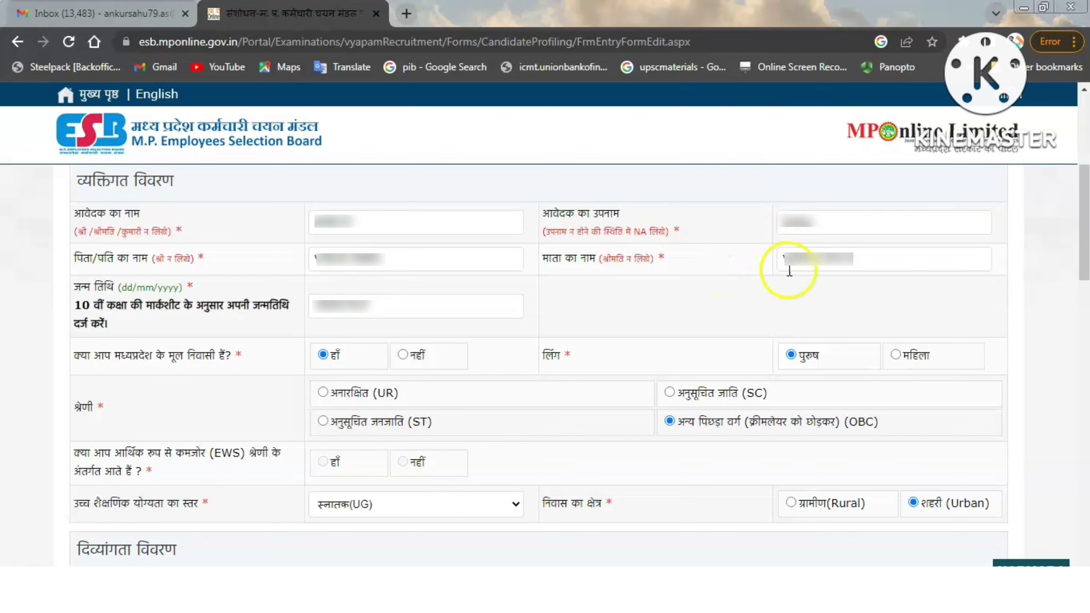
left_click(386, 308)
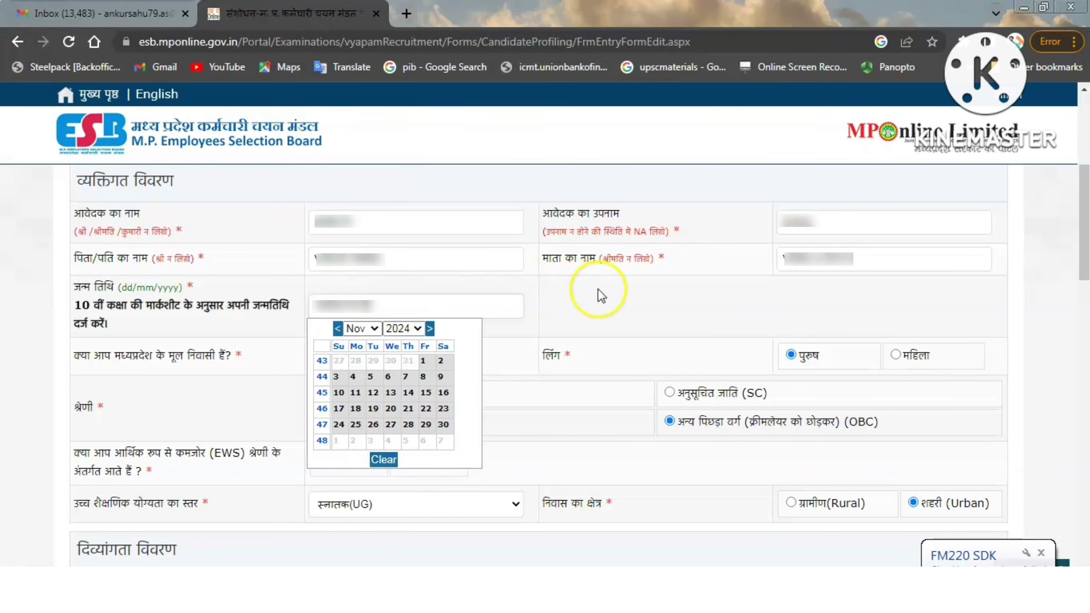
left_click(588, 326)
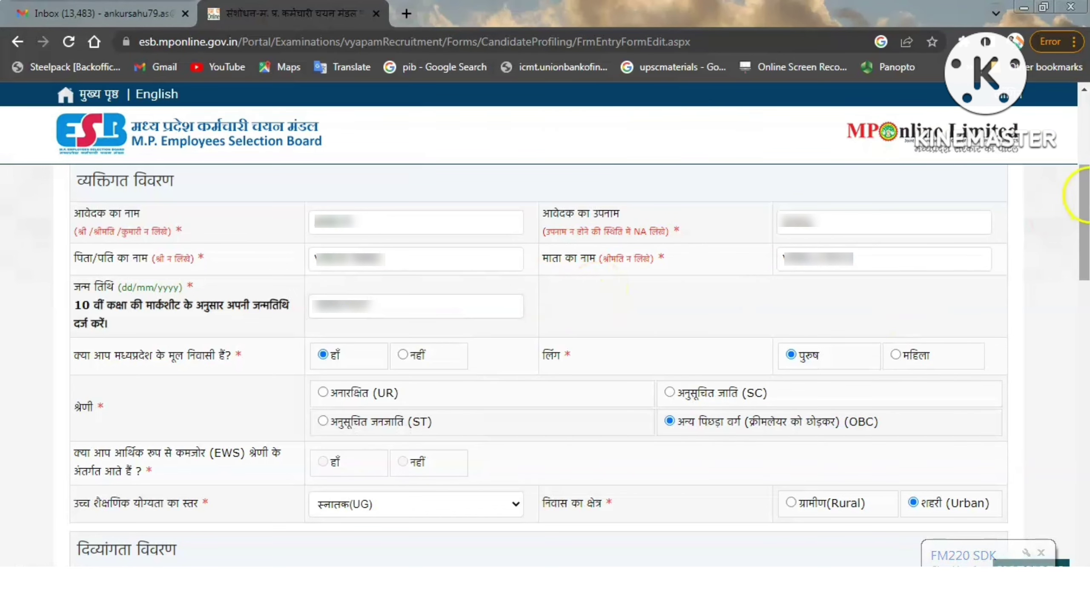
left_click_drag(1084, 203, 1085, 205)
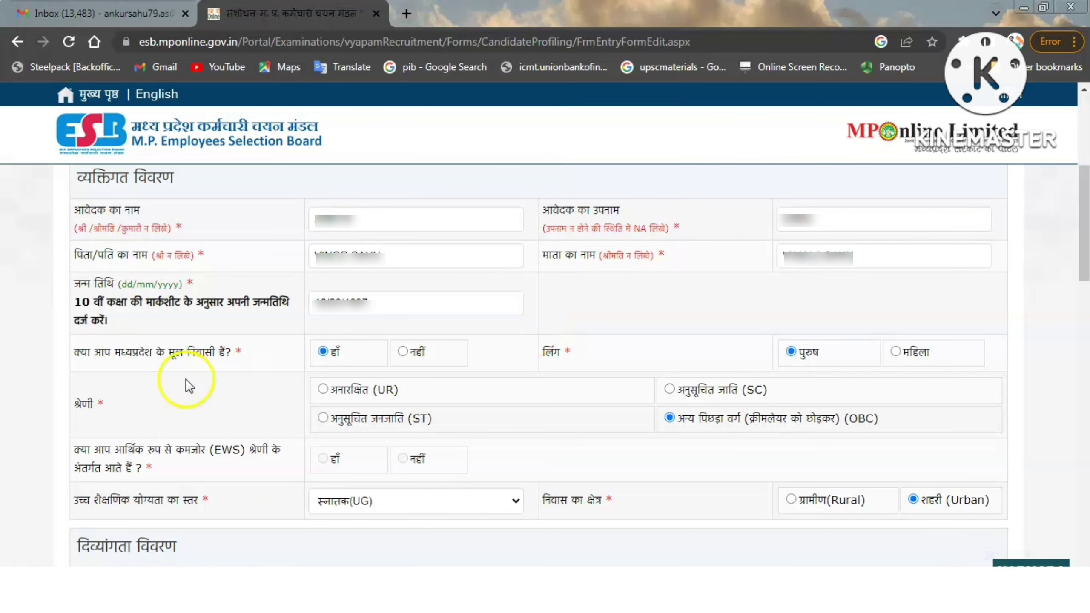
left_click(324, 355)
left_click(324, 354)
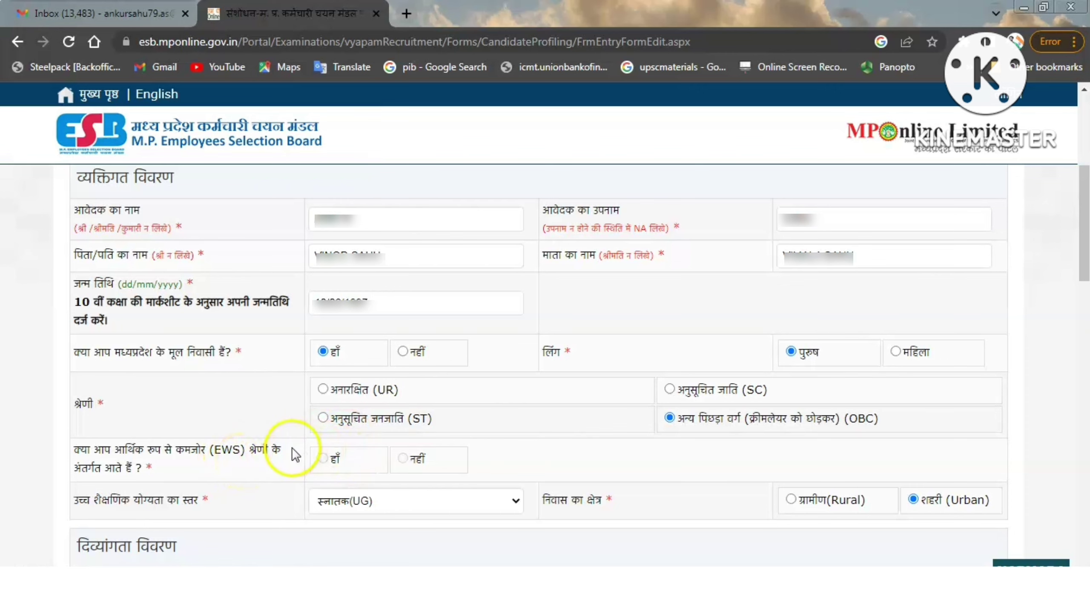
Step: Review the education level options and the disability, marriage, current address, mobile and email sections of the profile form
scroll(505, 454, "down", 5)
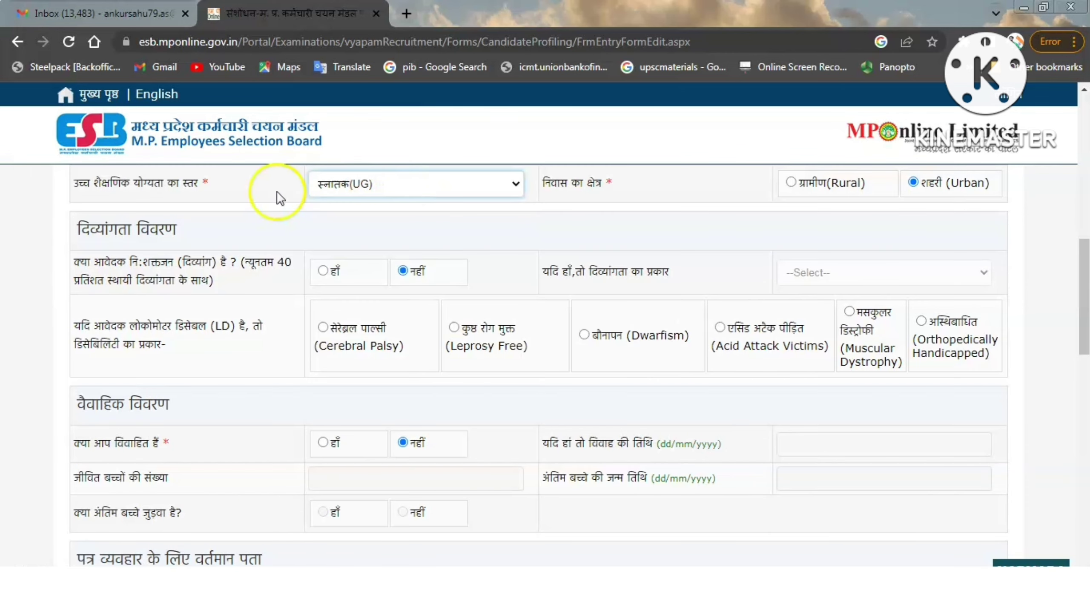
left_click(465, 189)
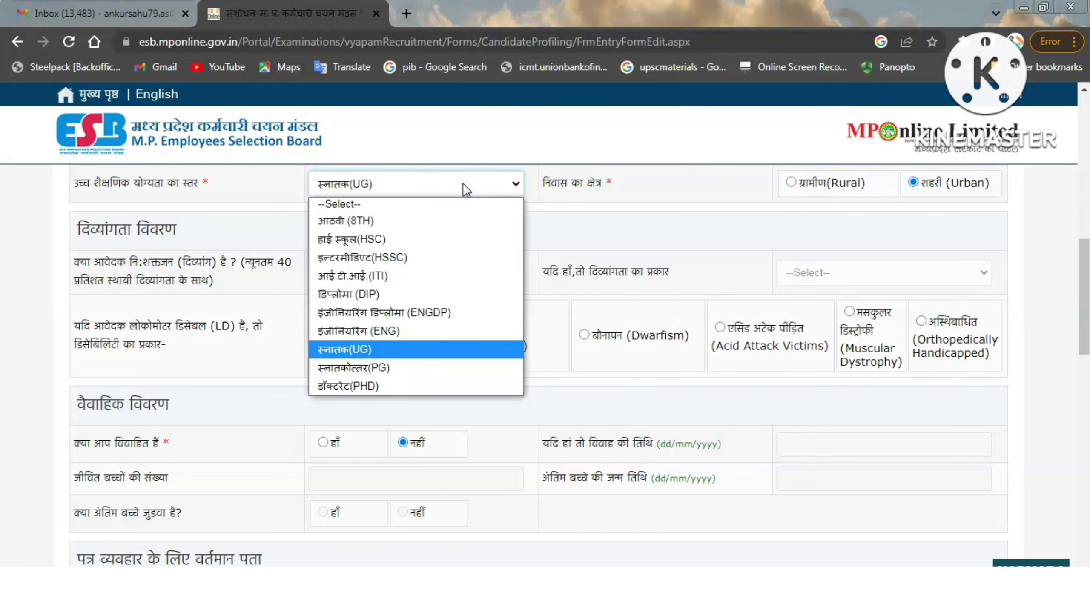
left_click(466, 189)
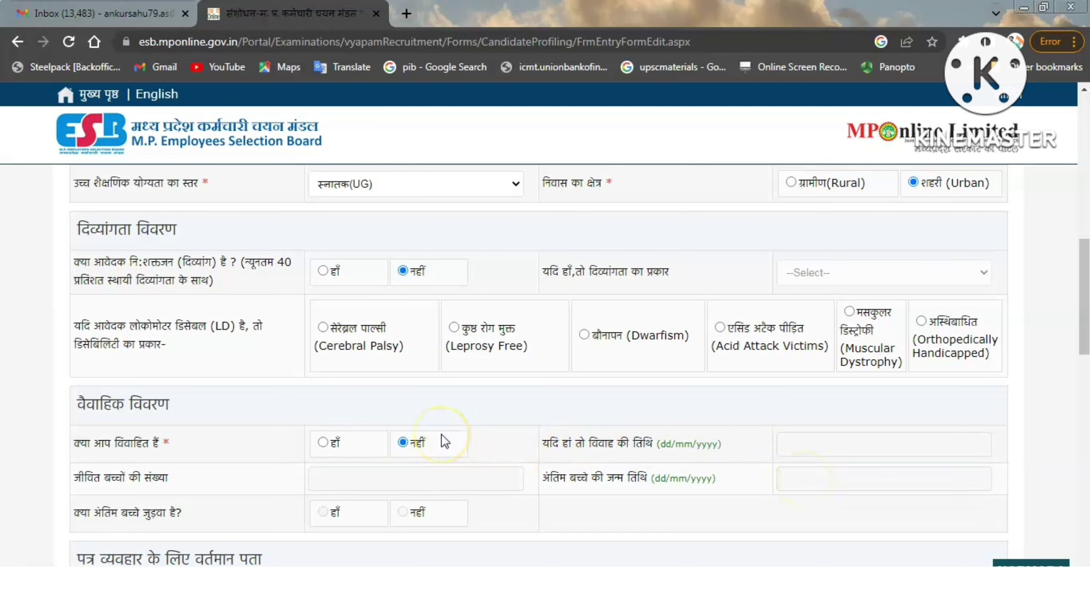
scroll(407, 449, "down", 8)
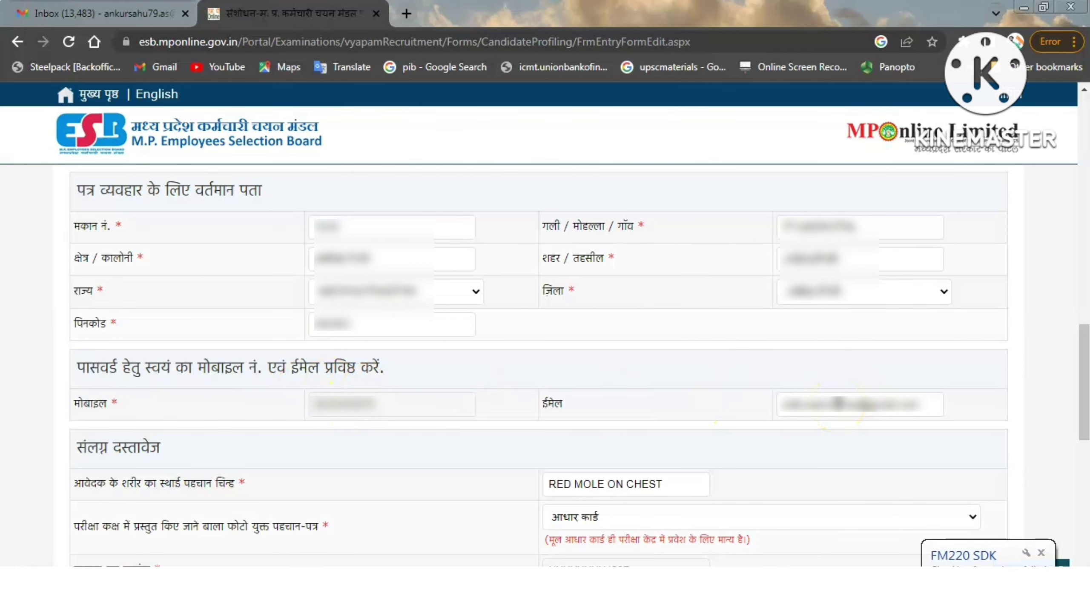
mouse_move(389, 409)
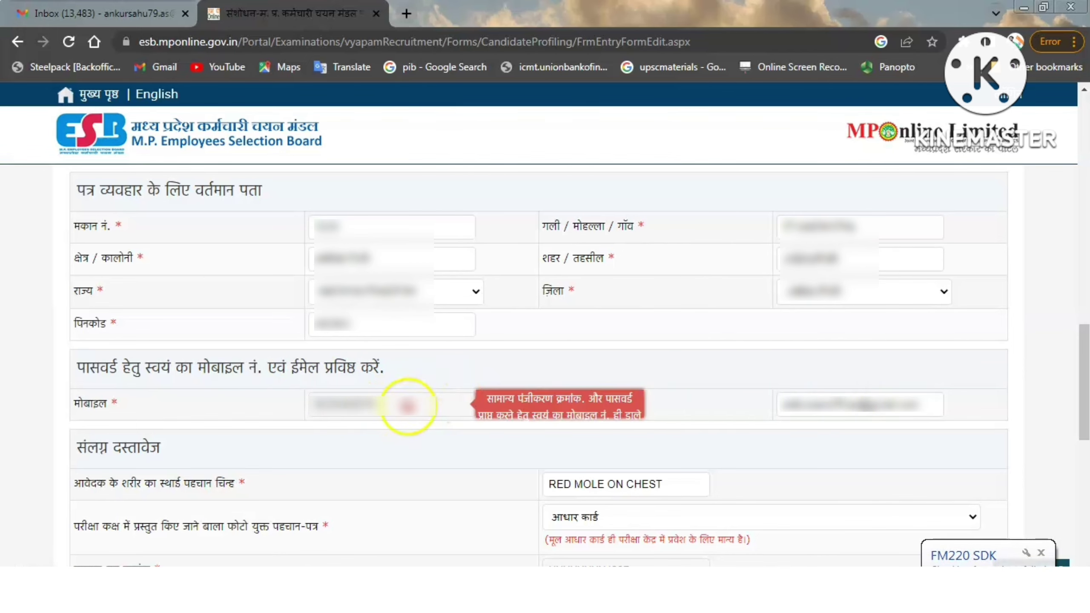
Step: Set आधार कार्ड as photo ID, नहीं for biometric problems and No for bank details, accept the declaration and submit the form
scroll(243, 312, "down", 5)
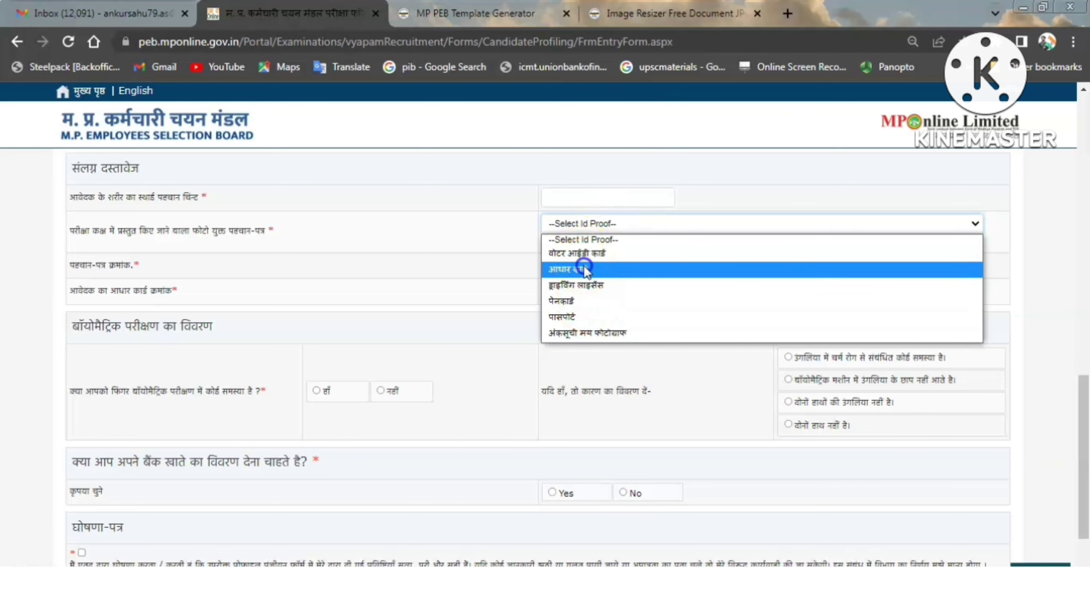
left_click(585, 270)
scroll(1084, 386, "down", 2)
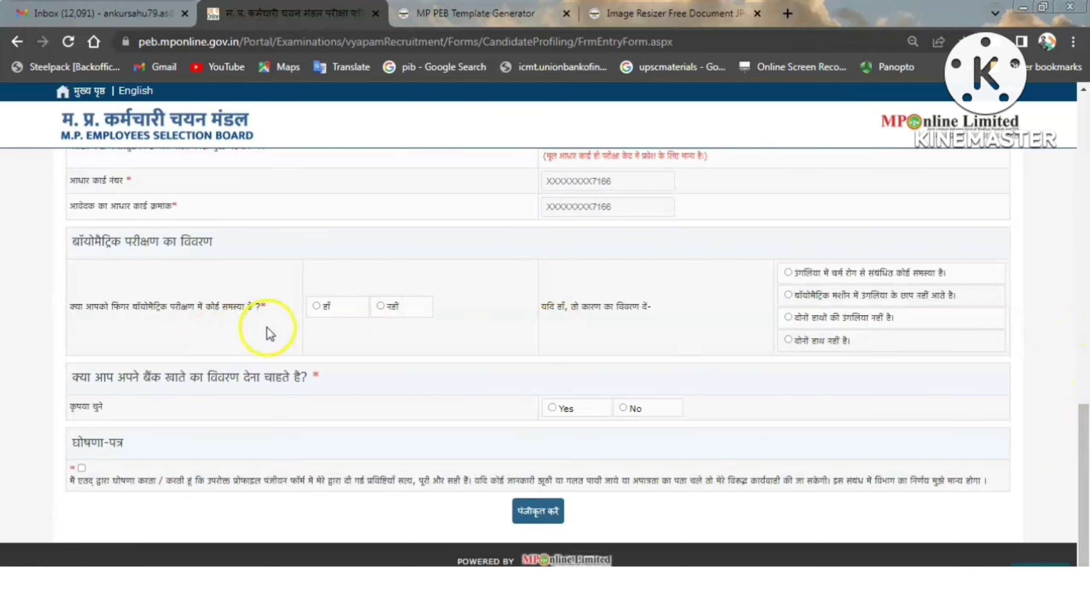
left_click(381, 307)
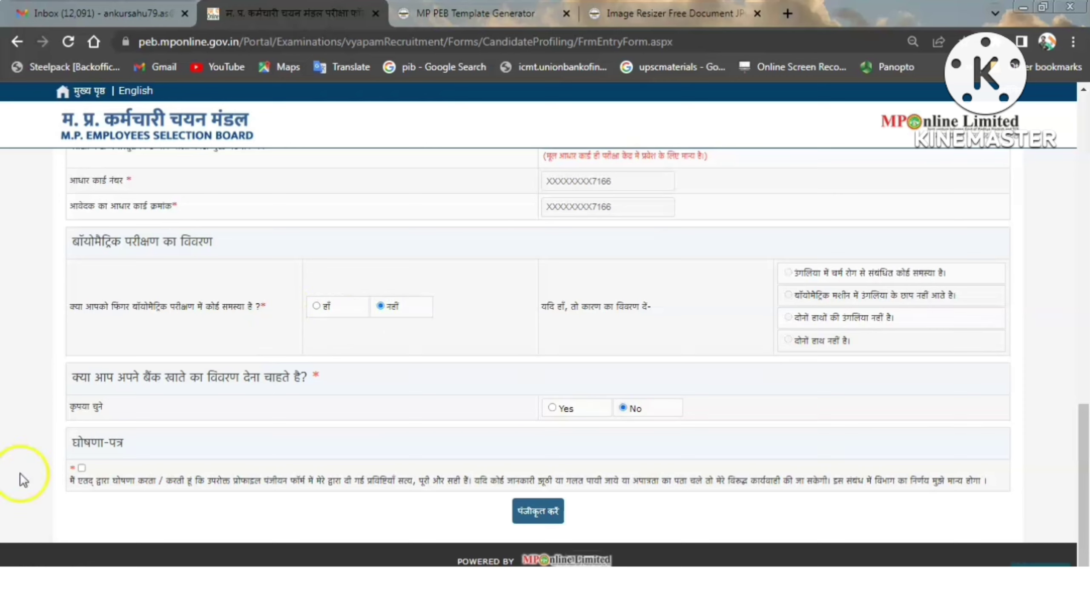
left_click(81, 468)
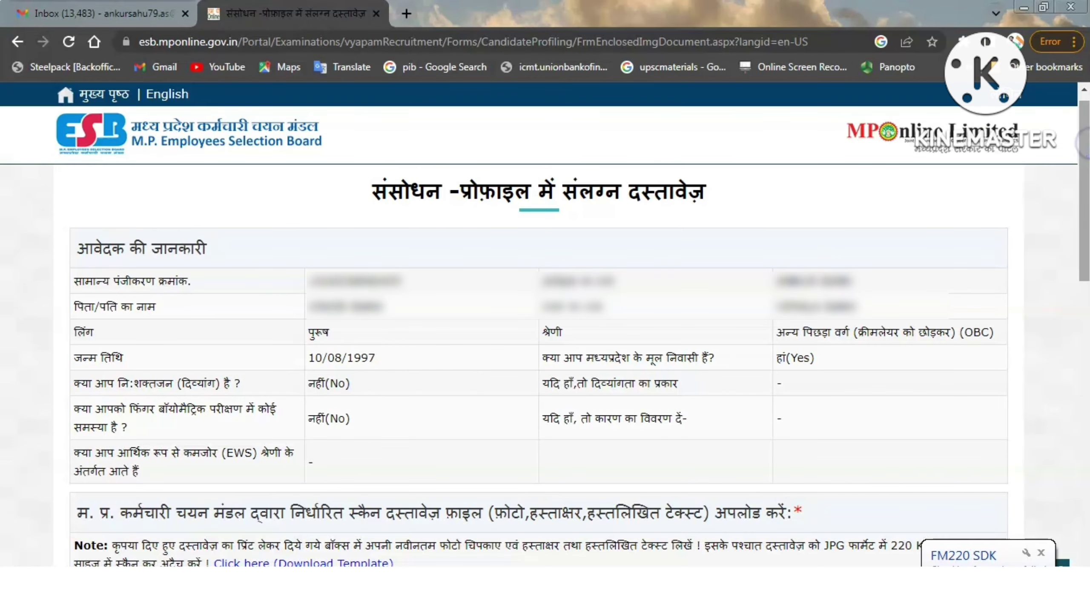
Step: Examine the upload notes and sample images for the photo, signature and handwritten text on the enclosed documents page
scroll(1085, 218, "down", 5)
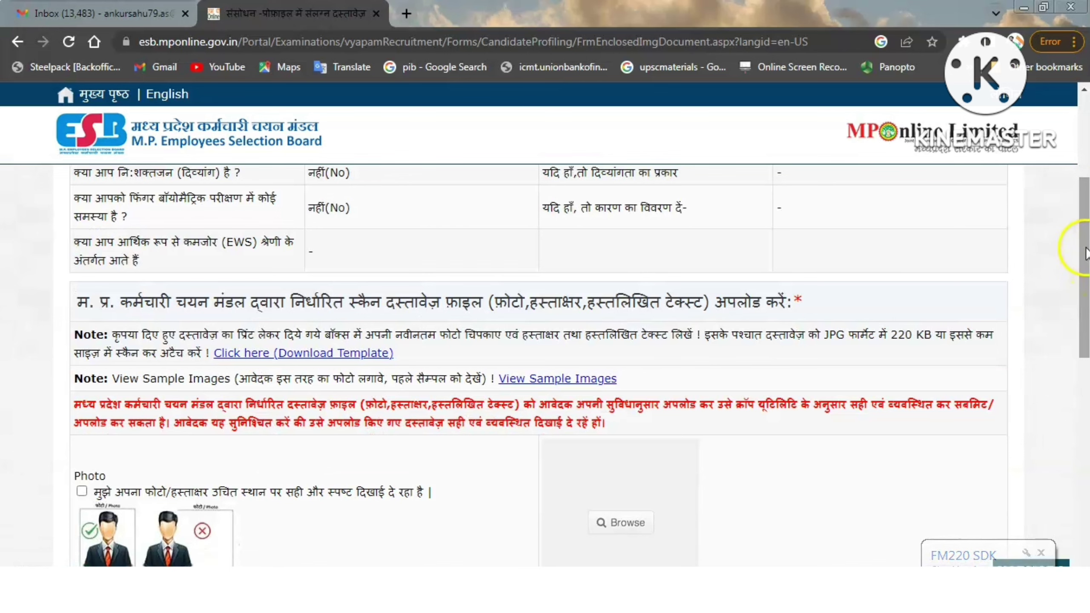
scroll(1085, 308, "down", 3)
left_click_drag(1086, 308, 1086, 349)
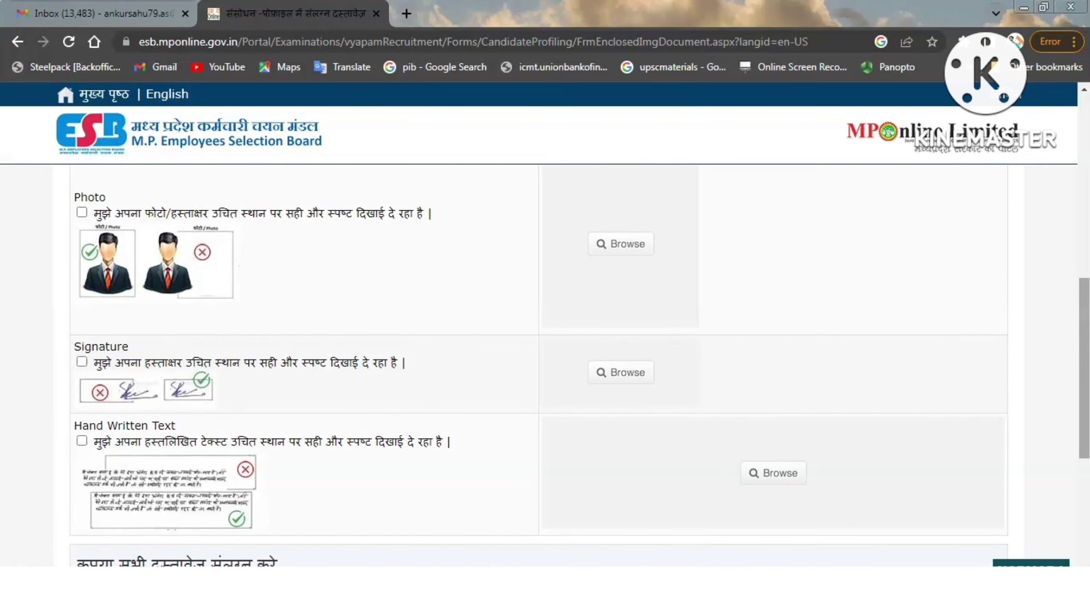
left_click(827, 346)
left_click_drag(1085, 410, 1085, 340)
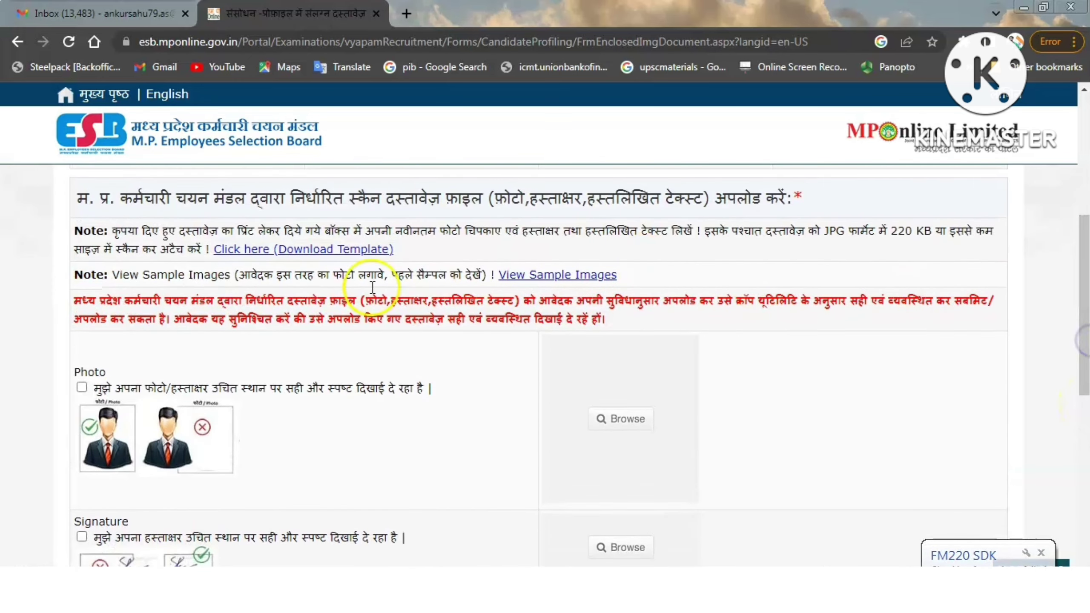
Step: Open the downloadable document template and read its photo and signature boxes and the Hindi and English self-declaration texts
left_click(306, 251)
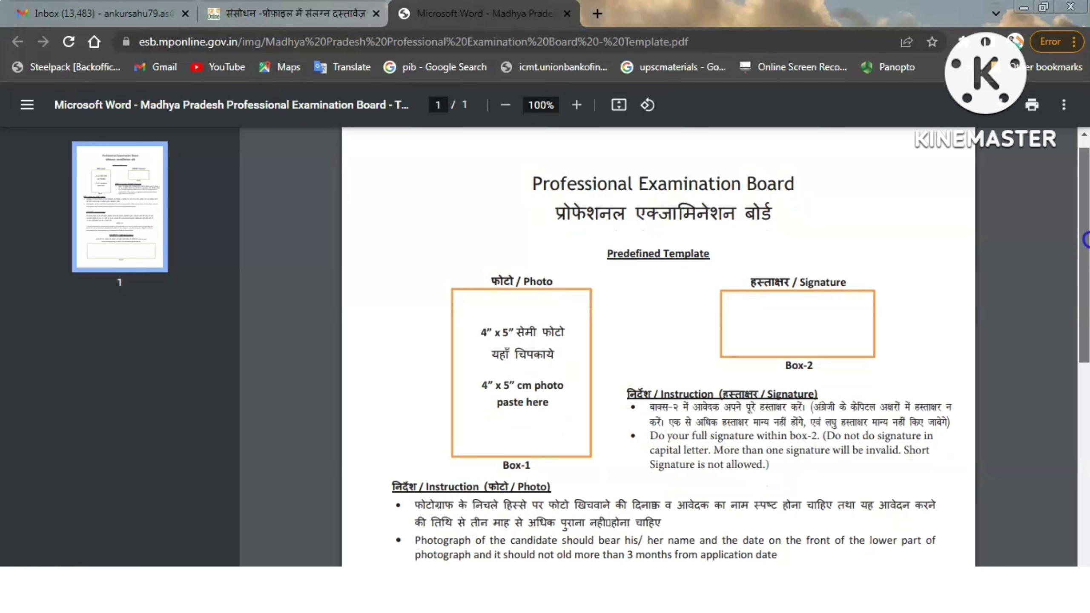
left_click_drag(1086, 241, 1085, 445)
left_click(763, 381)
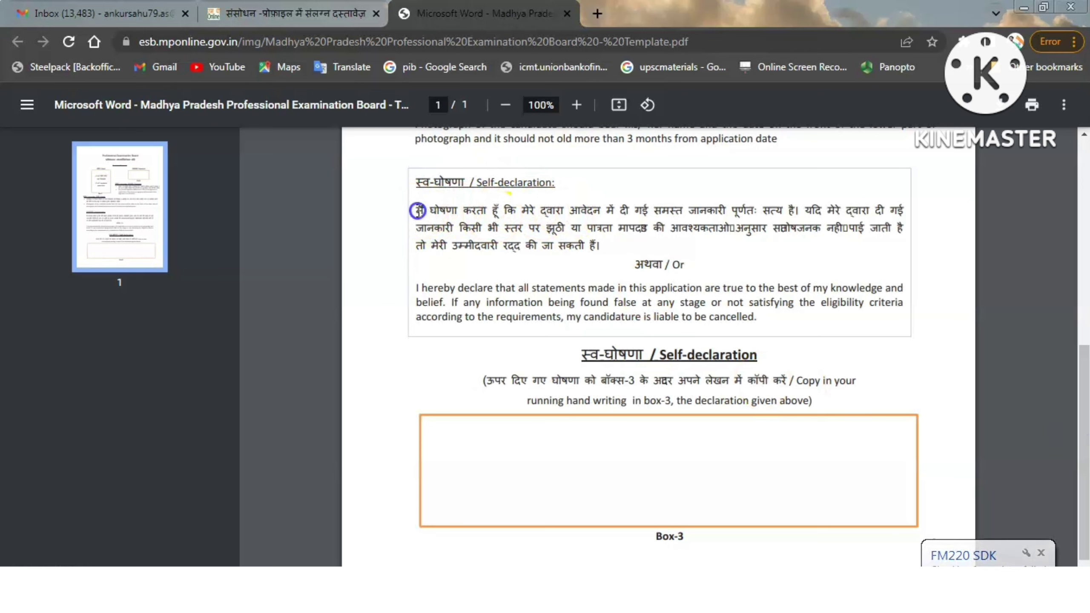
left_click_drag(429, 210, 534, 247)
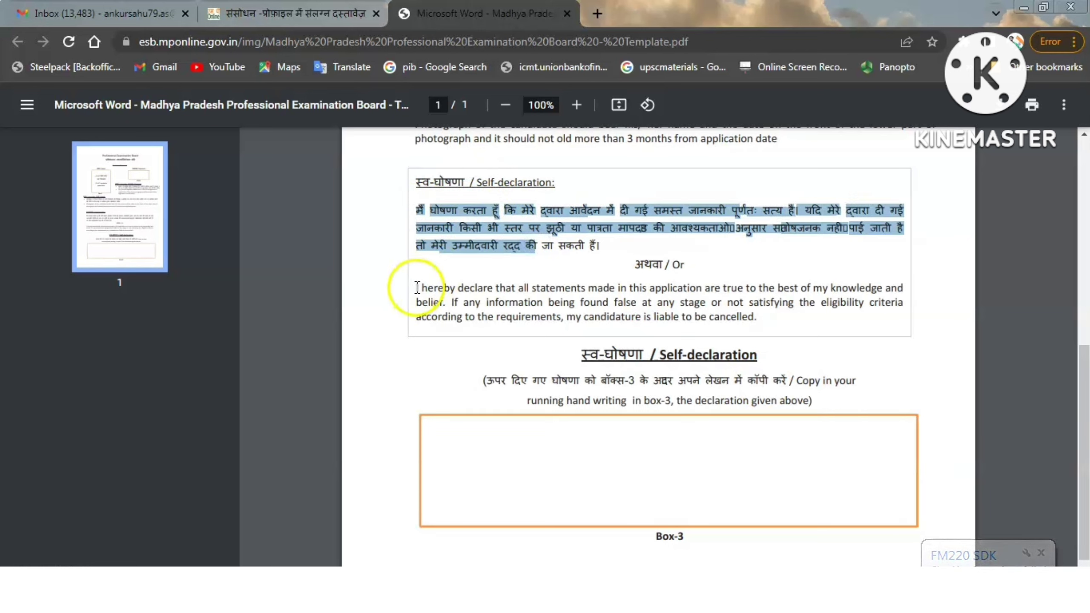
left_click_drag(415, 287, 552, 321)
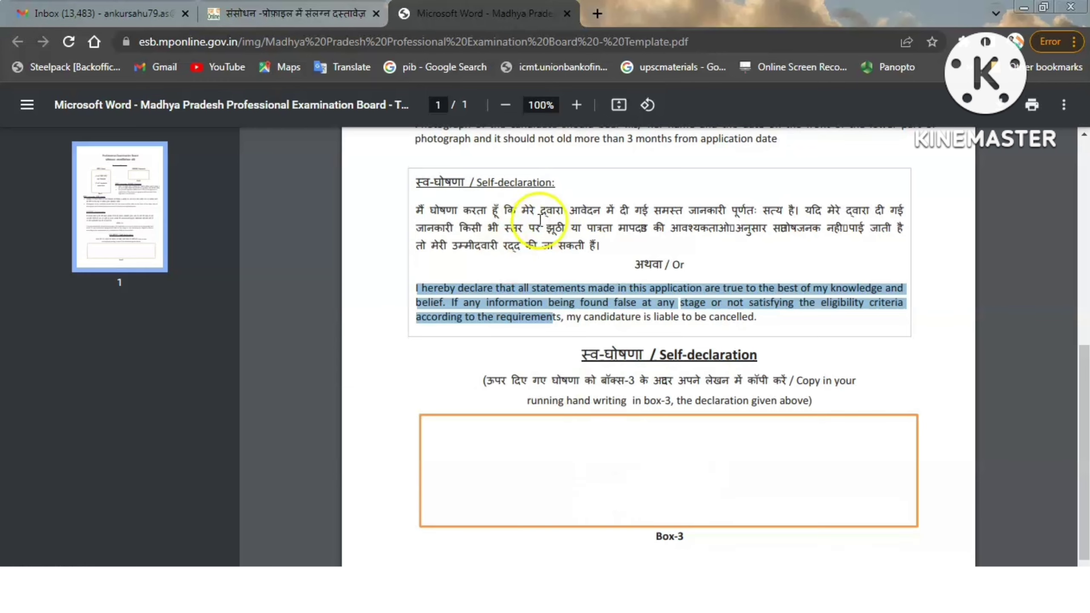
left_click(494, 307)
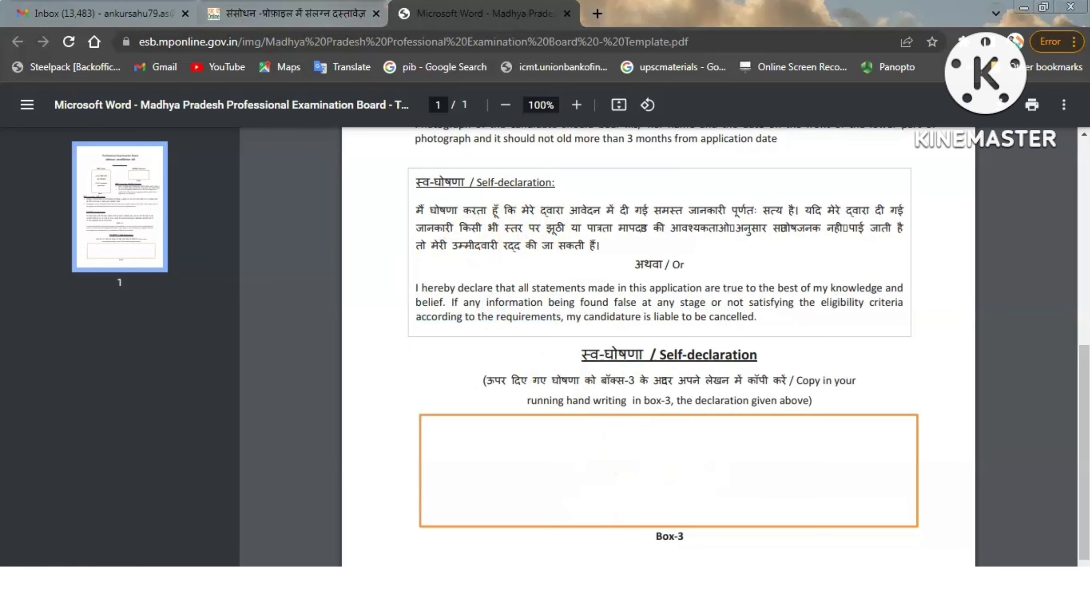
Step: Return to the enclosed documents page and check the JPG format and 220 KB size requirement above the upload areas
left_click(299, 15)
mouse_move(1084, 280)
left_mouse_down()
mouse_move(1085, 343)
mouse_move(1086, 288)
left_mouse_up()
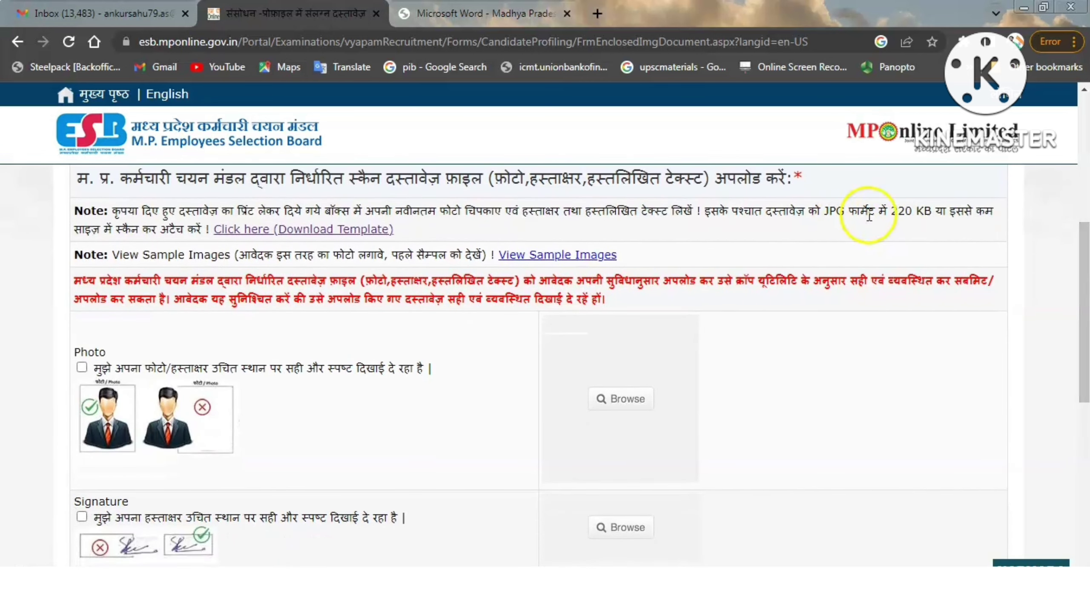
left_click_drag(890, 211, 930, 211)
left_click(985, 267)
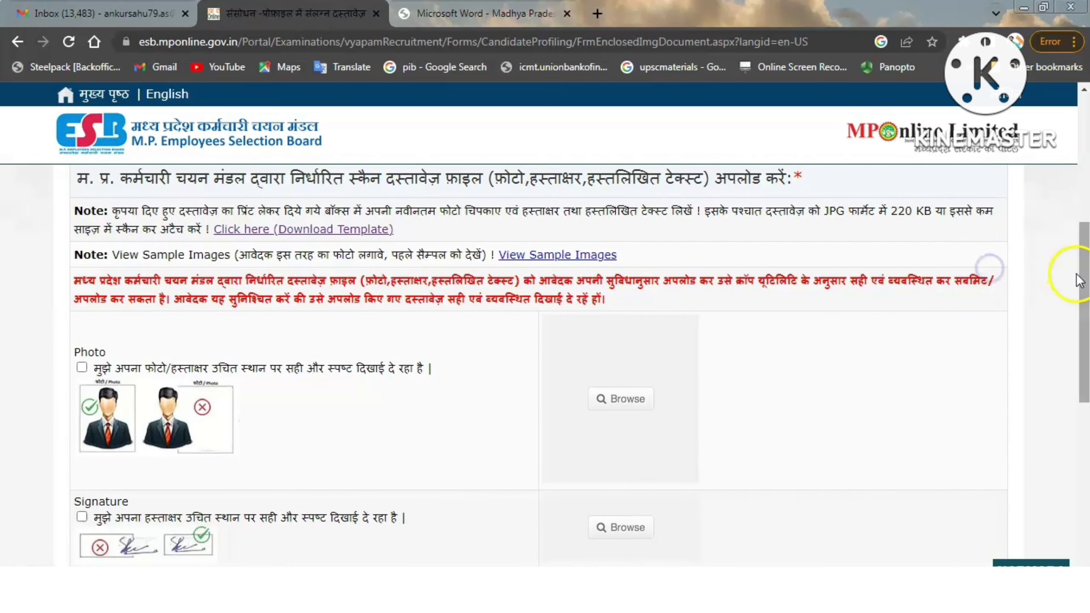
left_click_drag(1077, 280, 1085, 328)
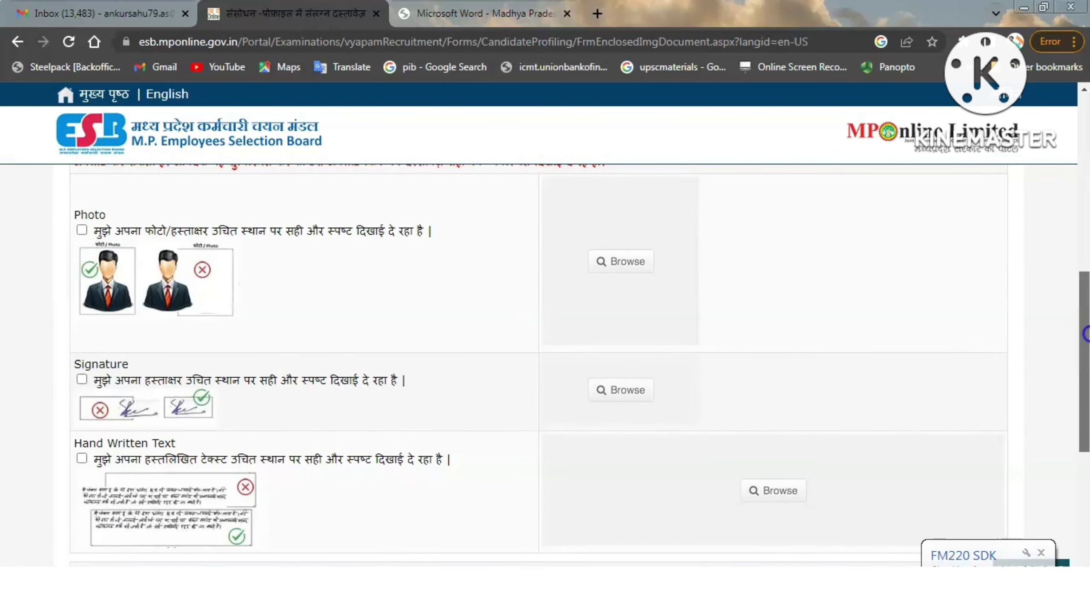
left_click_drag(1085, 328, 1086, 339)
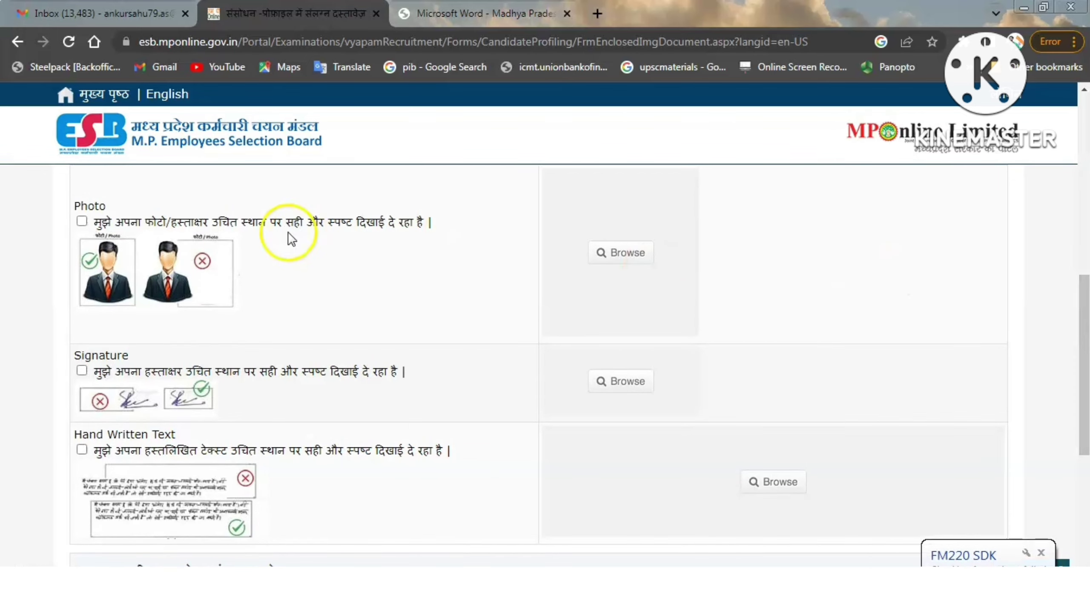
Step: Attach the candidate's photo, signature and handwritten declaration images, accepting the crop for each
left_click(607, 259)
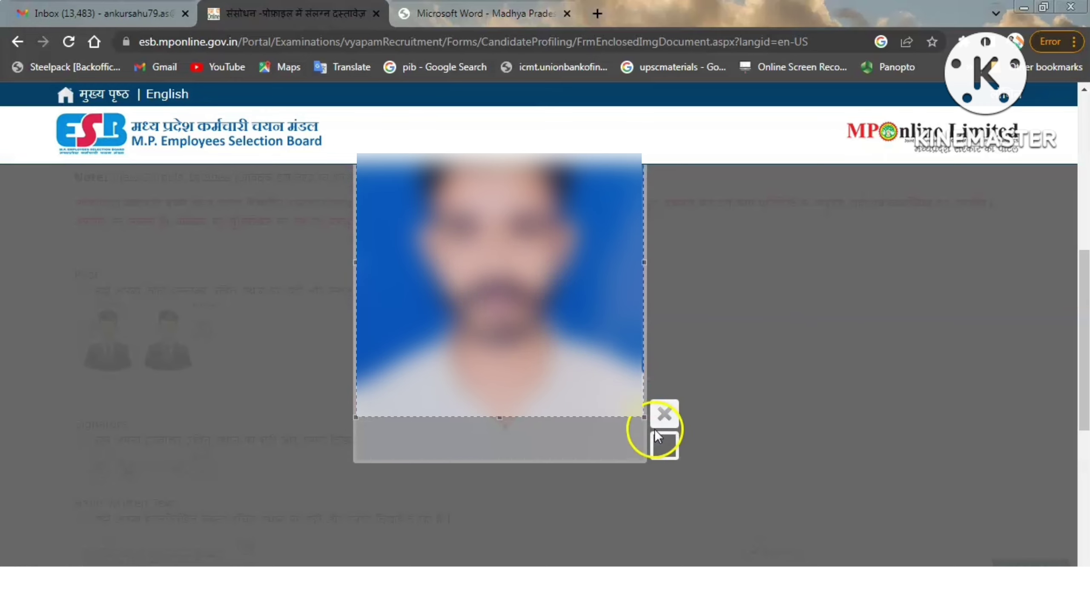
left_click(663, 444)
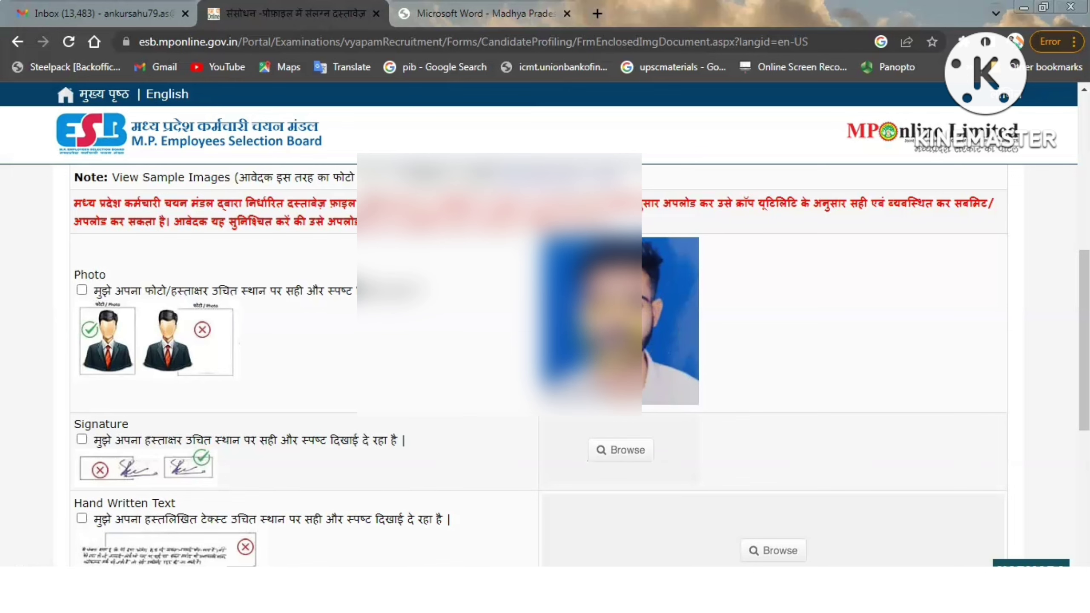
left_click(255, 320)
left_click(619, 450)
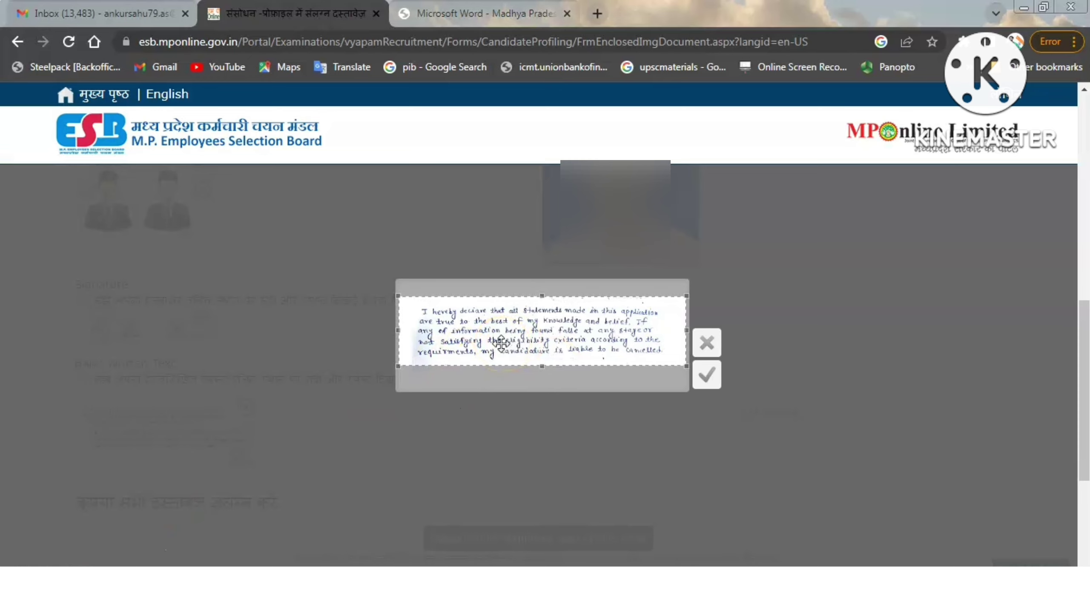
left_click(516, 342)
left_click(706, 375)
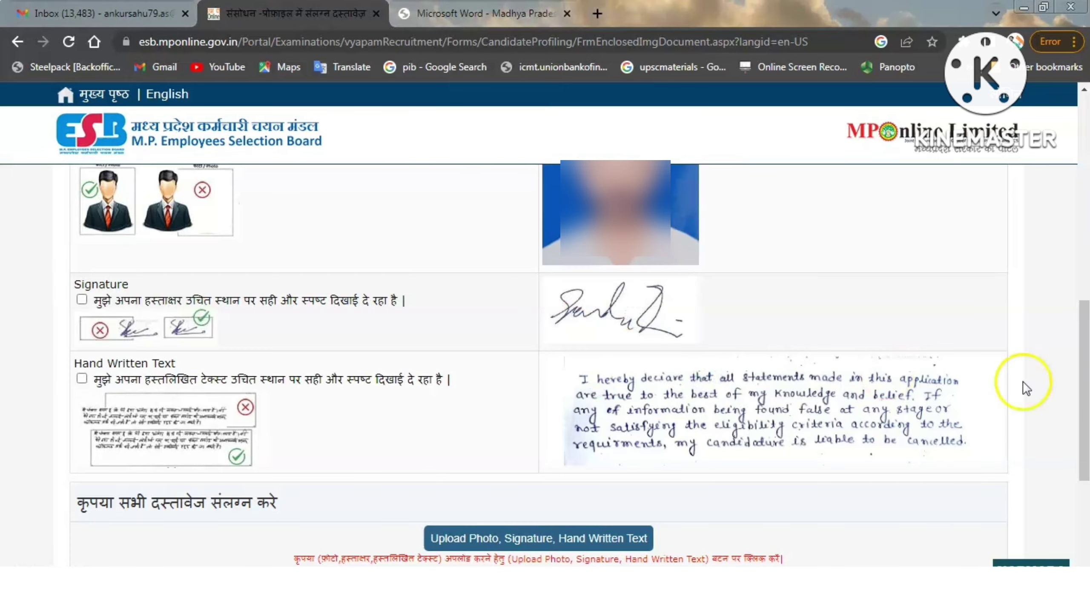
Step: Tick the clarity confirmations for the photo, signature and handwritten text, and upload the three images
left_click_drag(1083, 408, 1085, 390)
scroll(1085, 391, "down", 1)
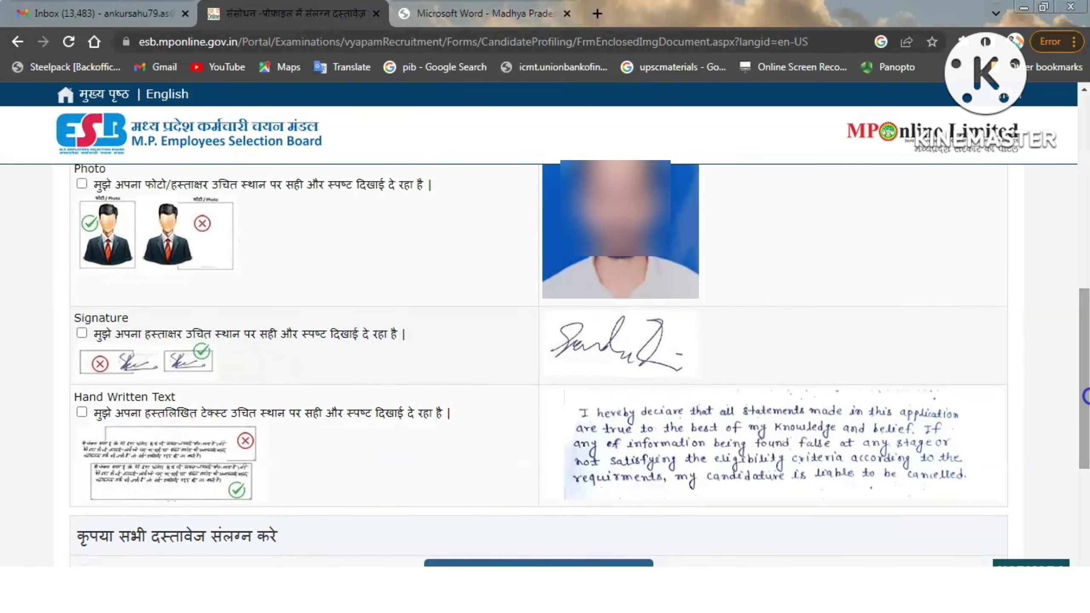
left_click(81, 184)
left_click(81, 333)
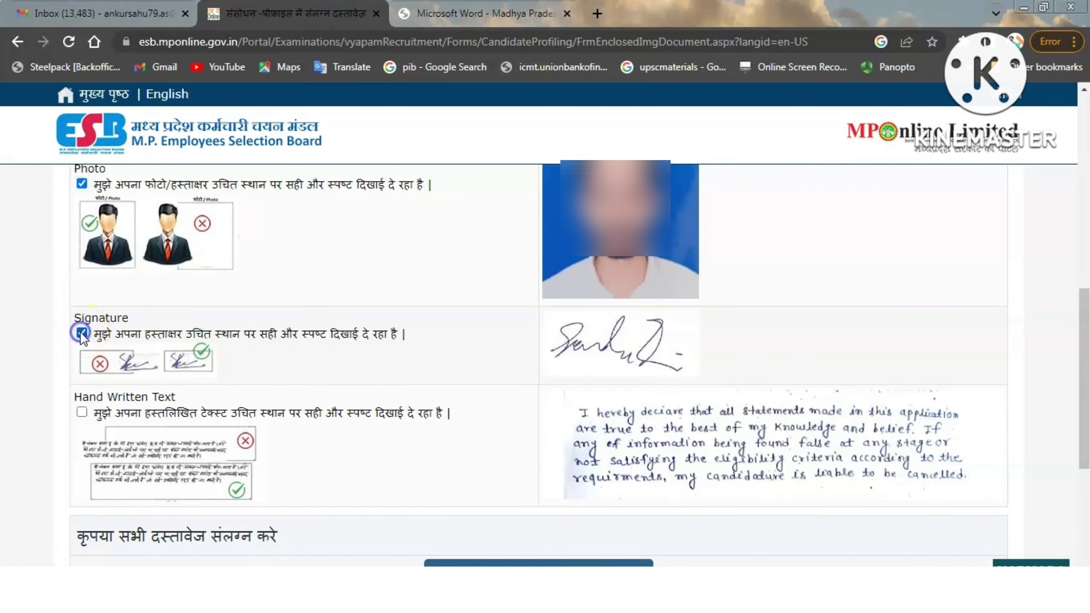
left_click(81, 412)
left_click(81, 412)
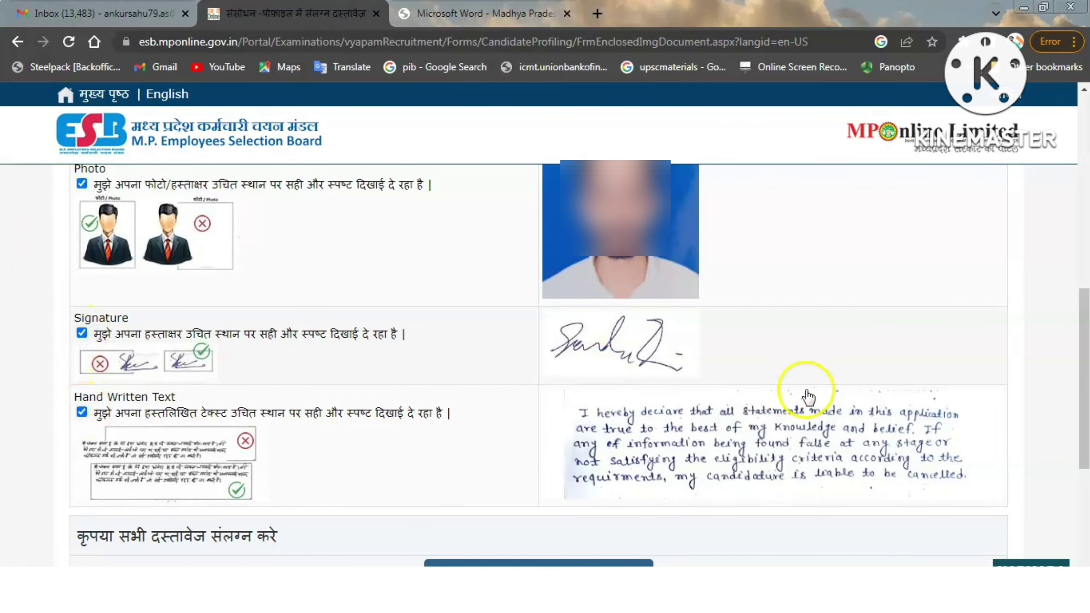
left_click_drag(1087, 360, 1085, 423)
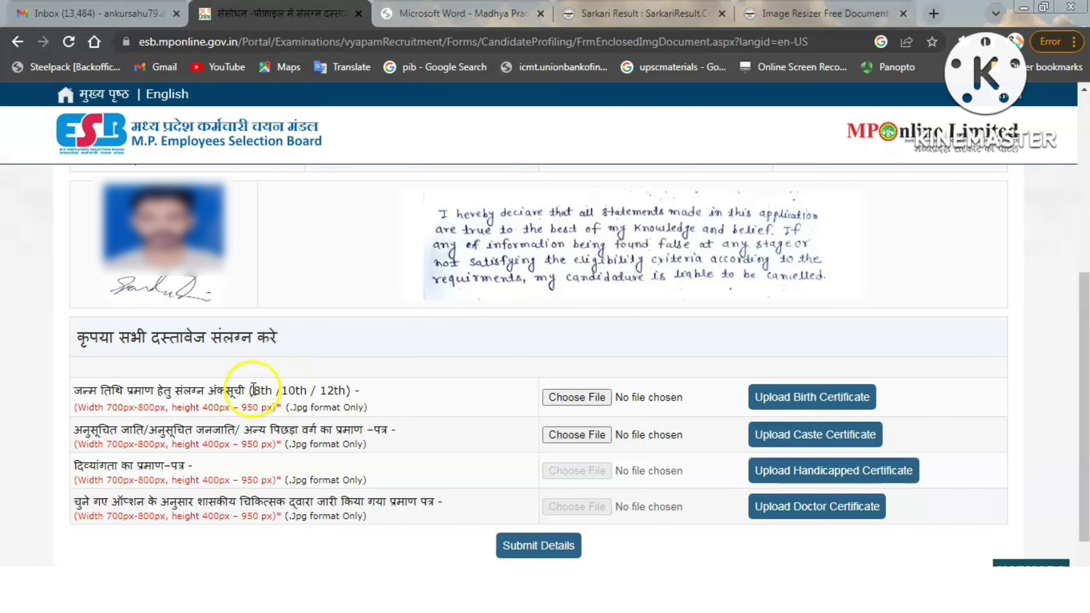
Step: Read which mark sheet, caste and disability certificates are required and the pixel dimensions allowed for the birth proof image
left_click_drag(158, 395, 205, 393)
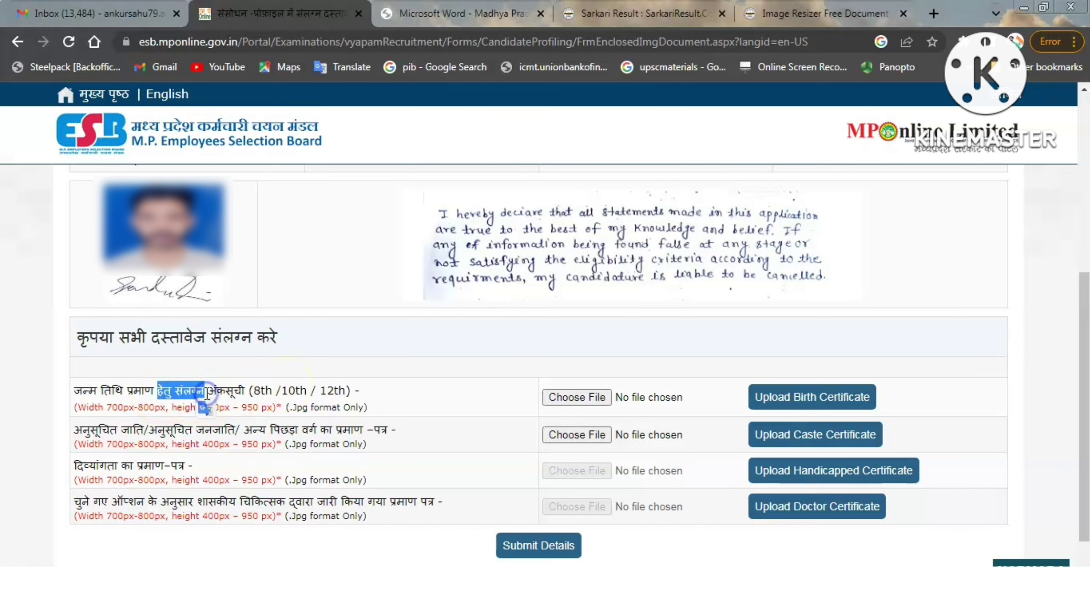
left_click(277, 401)
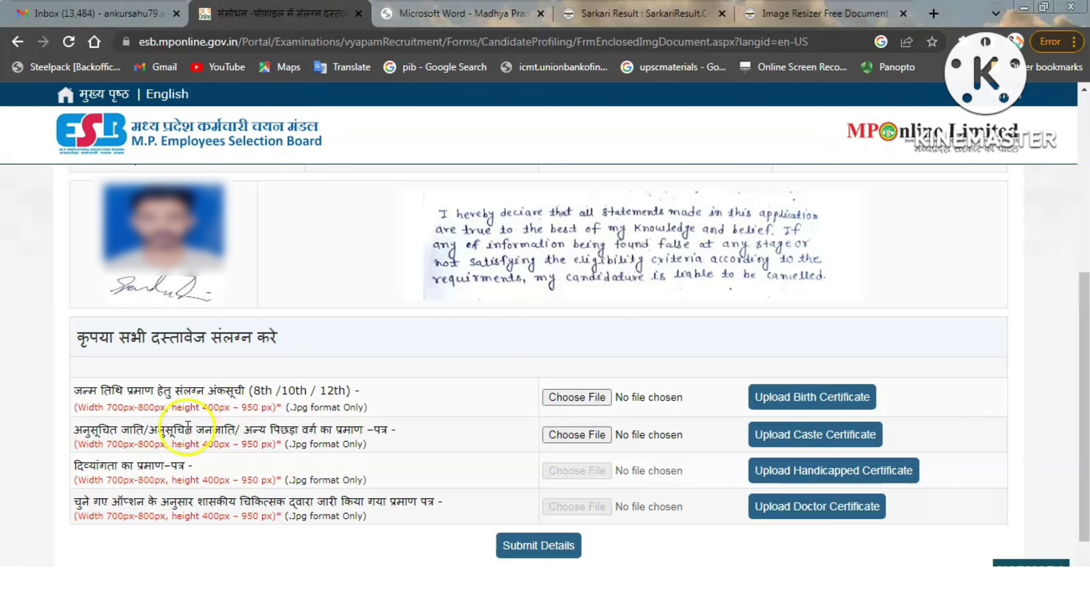
left_click_drag(185, 429, 280, 428)
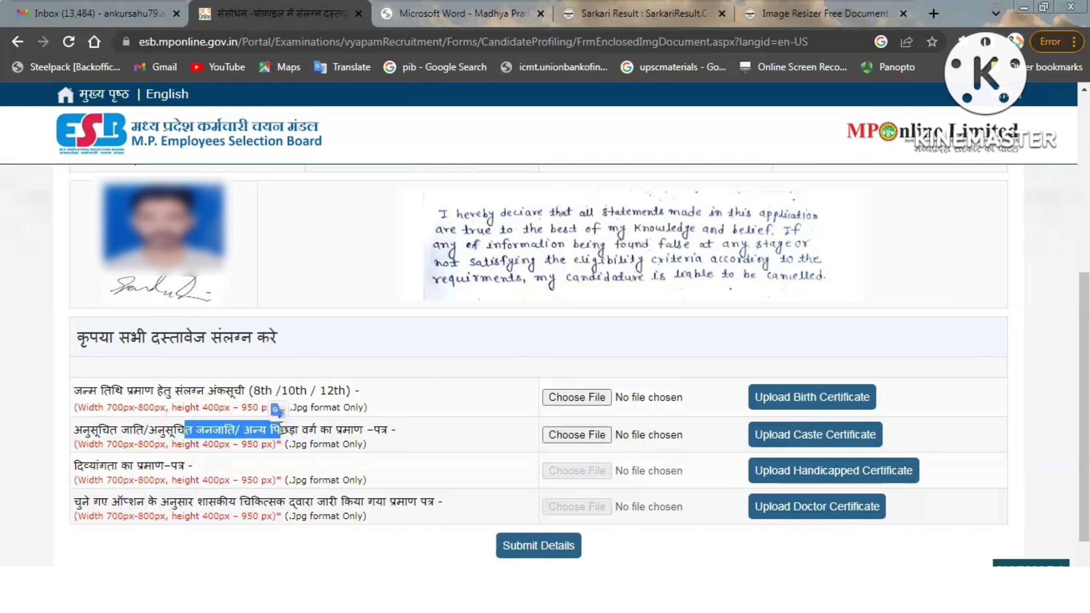
double_click(141, 463)
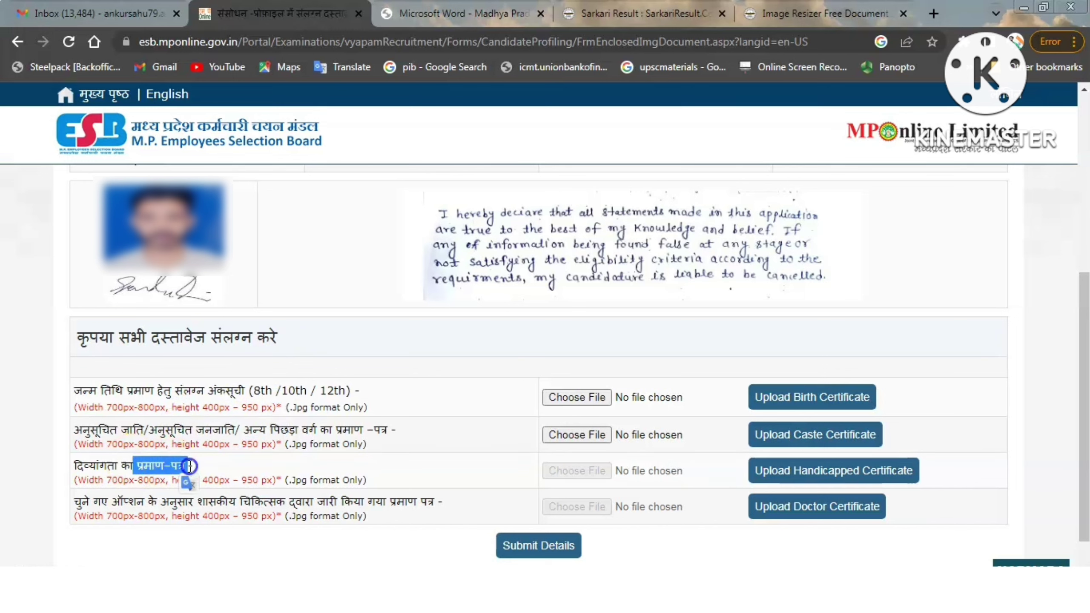
left_click(399, 451)
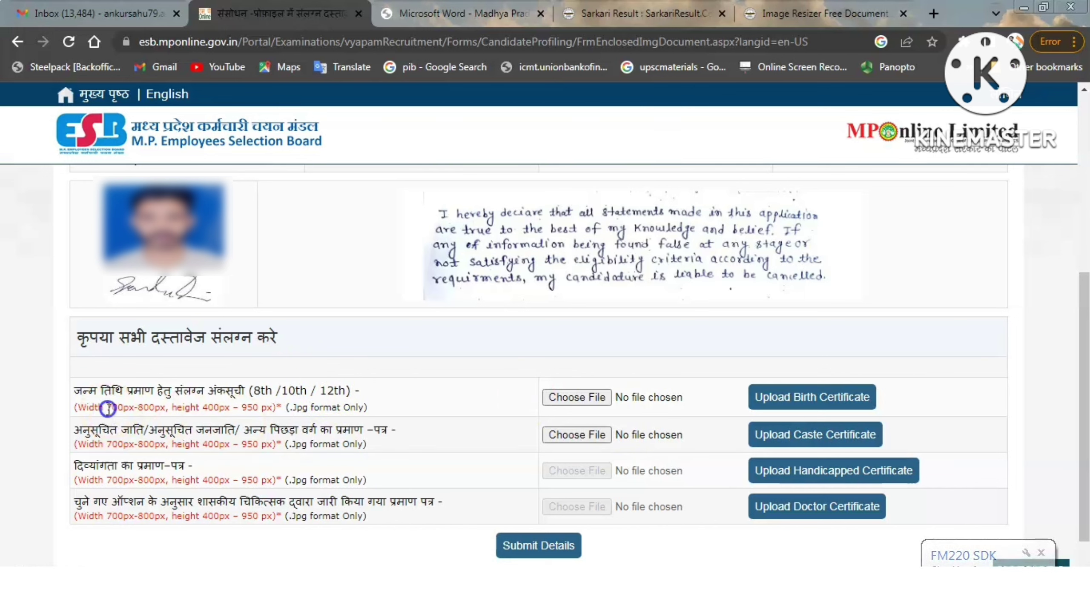
left_click_drag(107, 406, 241, 407)
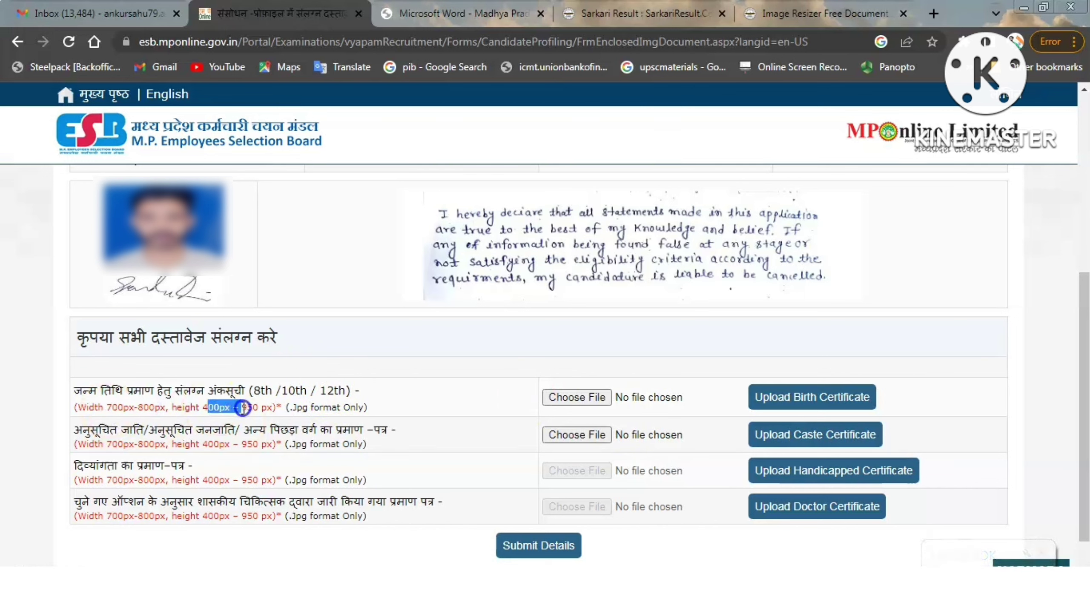
Step: Switch to the image resizer, resize the mark sheet with the MPPEB Marksheet & Certificate (800 x 700) custom size, and download the image
left_click(405, 407)
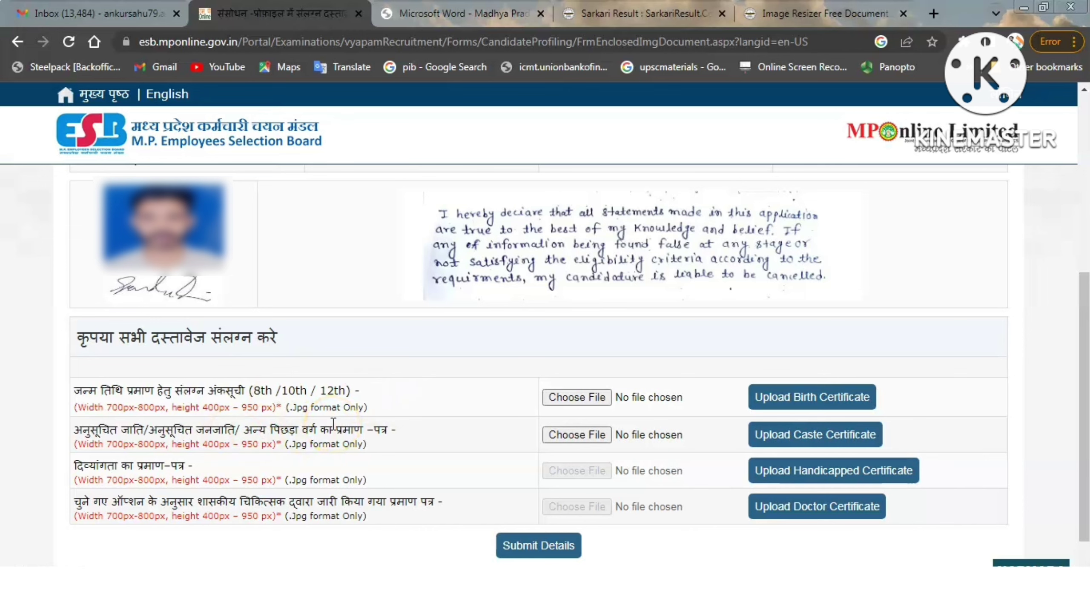
left_click(815, 14)
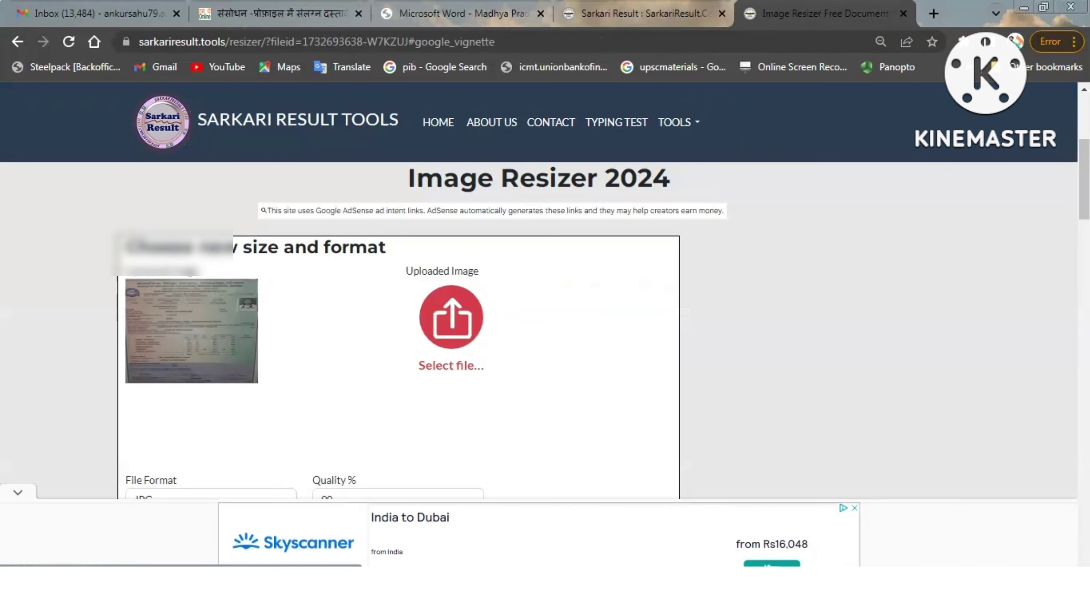
left_click(728, 172)
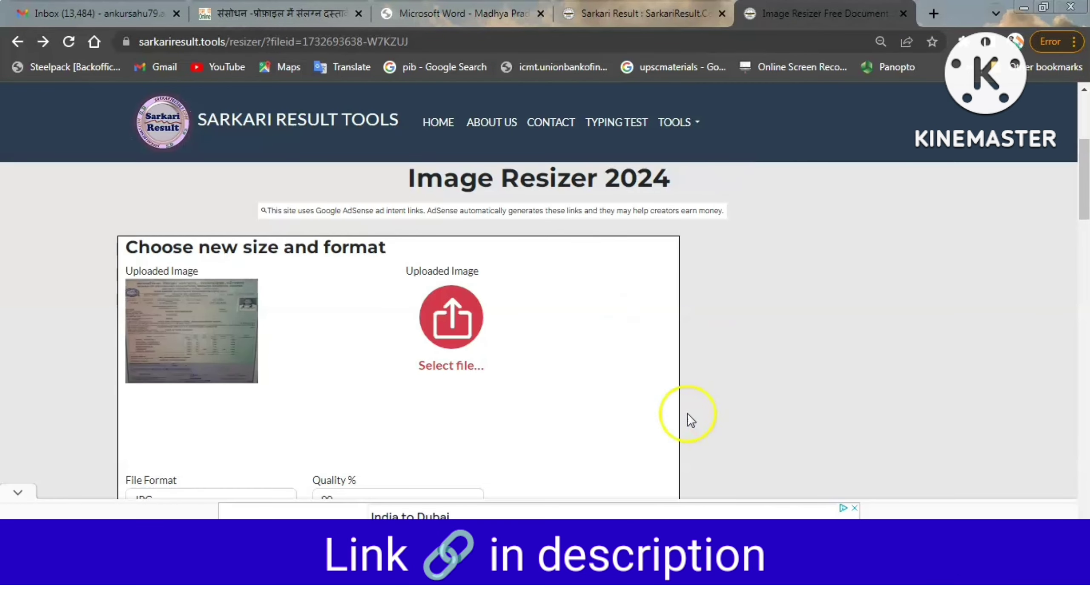
left_click(18, 492)
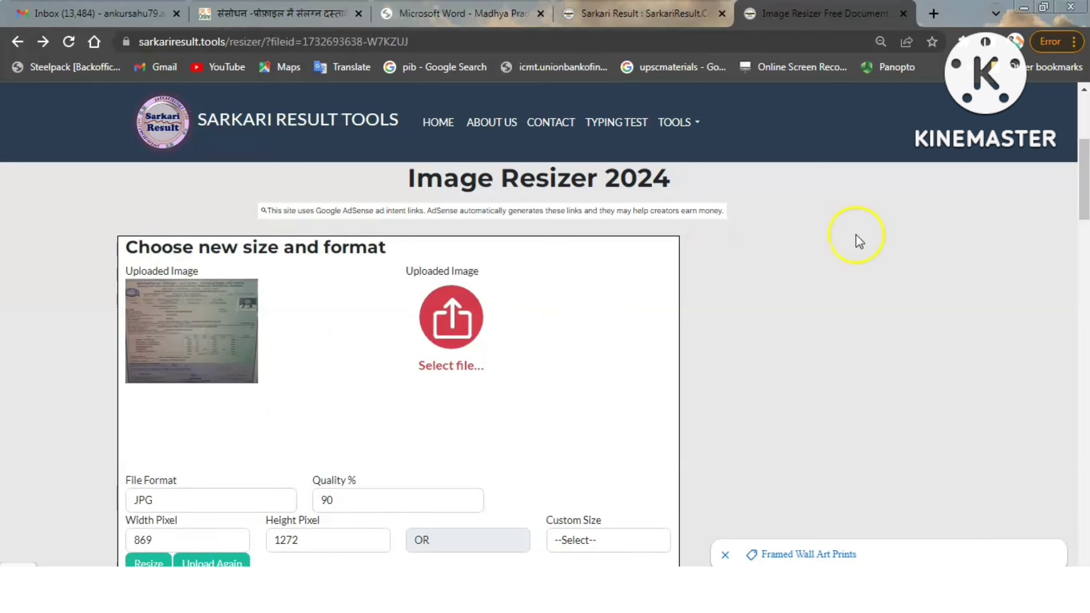
scroll(1085, 181, "down", 2)
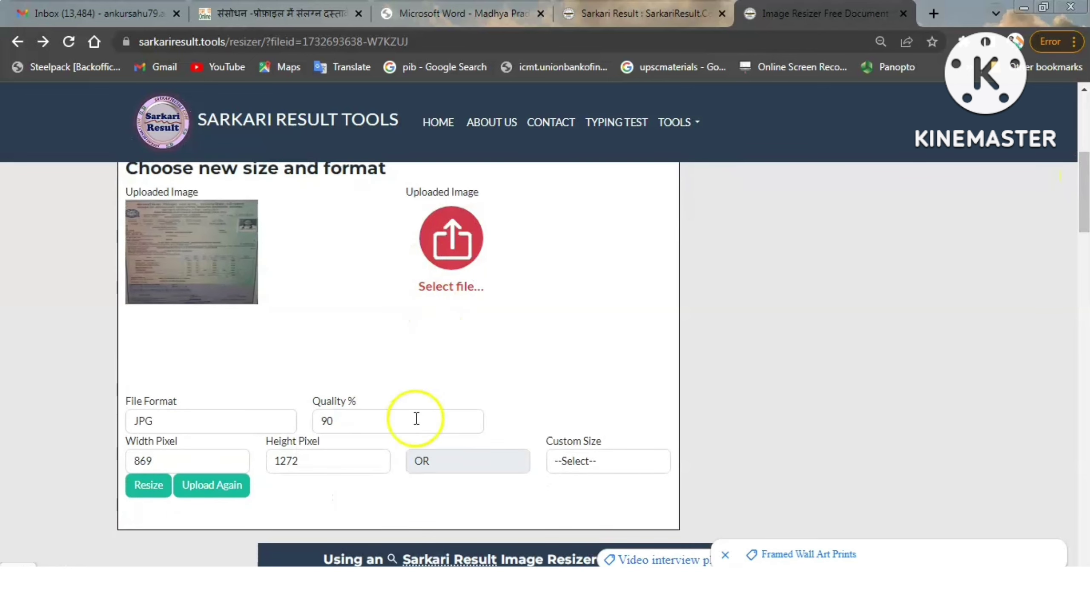
left_click(597, 466)
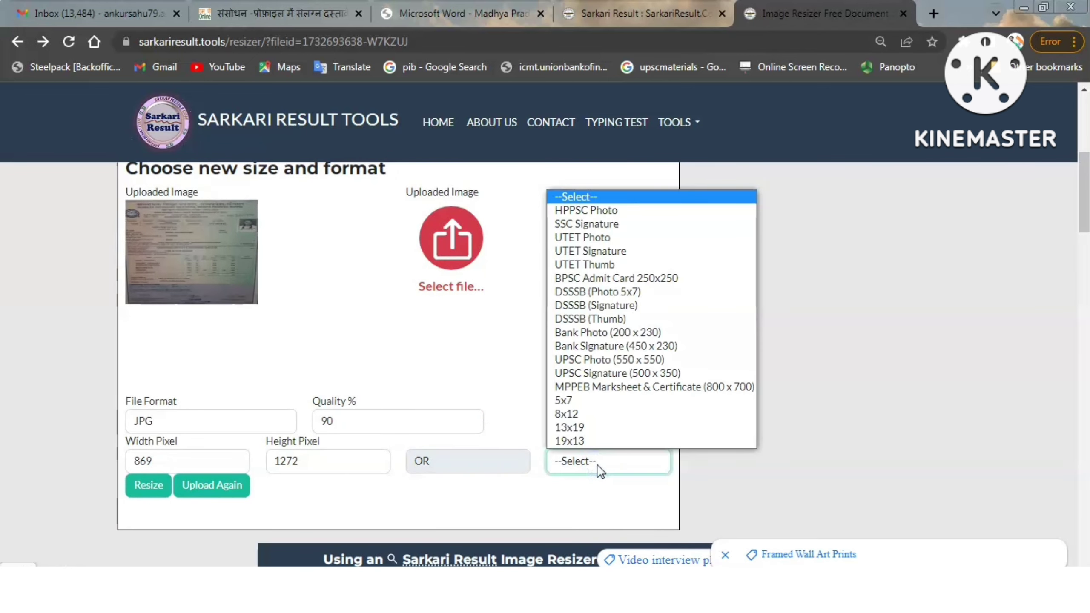
left_click(613, 387)
left_click(613, 386)
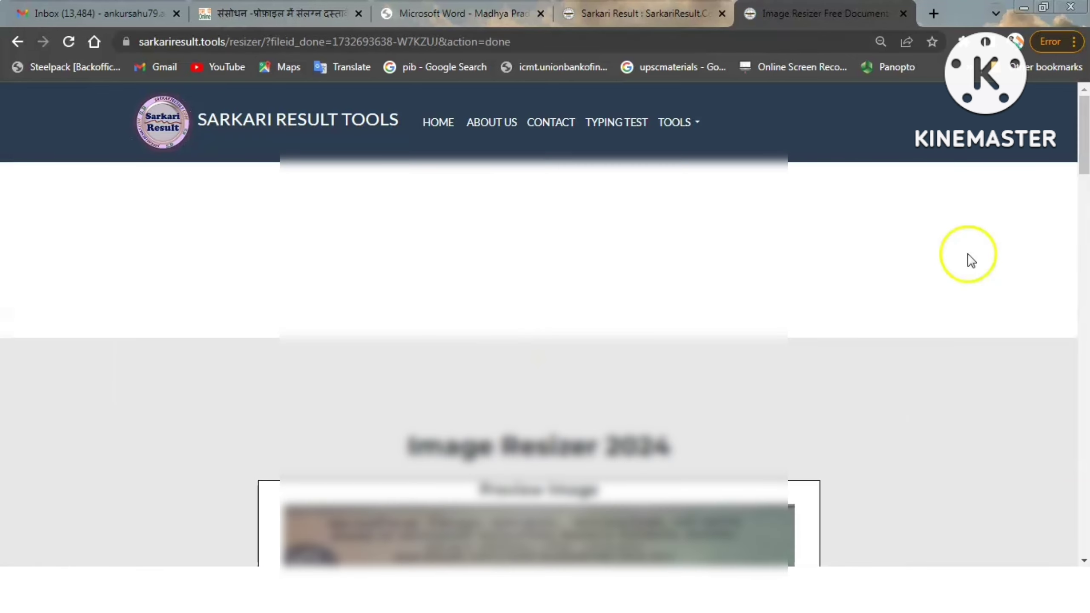
left_click_drag(1088, 150, 1089, 266)
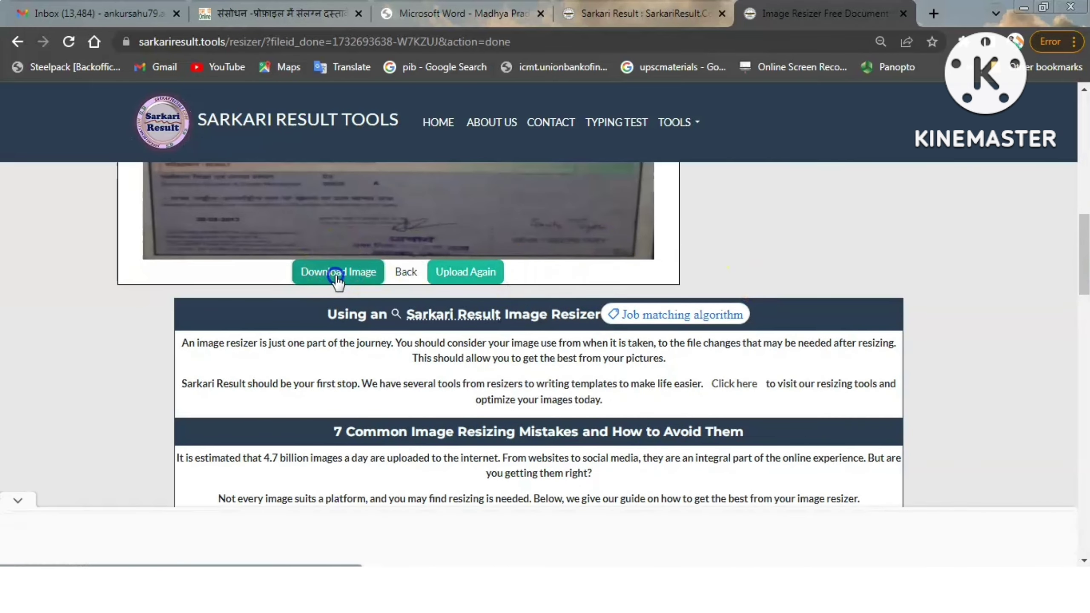
left_click(338, 275)
Step: Return to the enclosed documents page and submit the details with the birth and caste certificates attached
left_click(279, 14)
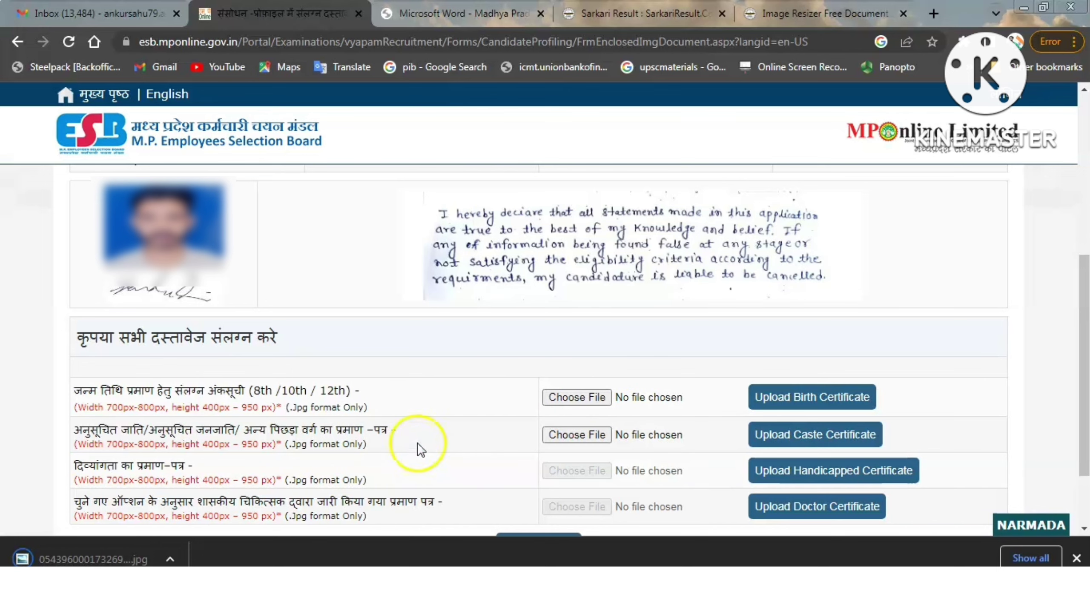
left_click(824, 13)
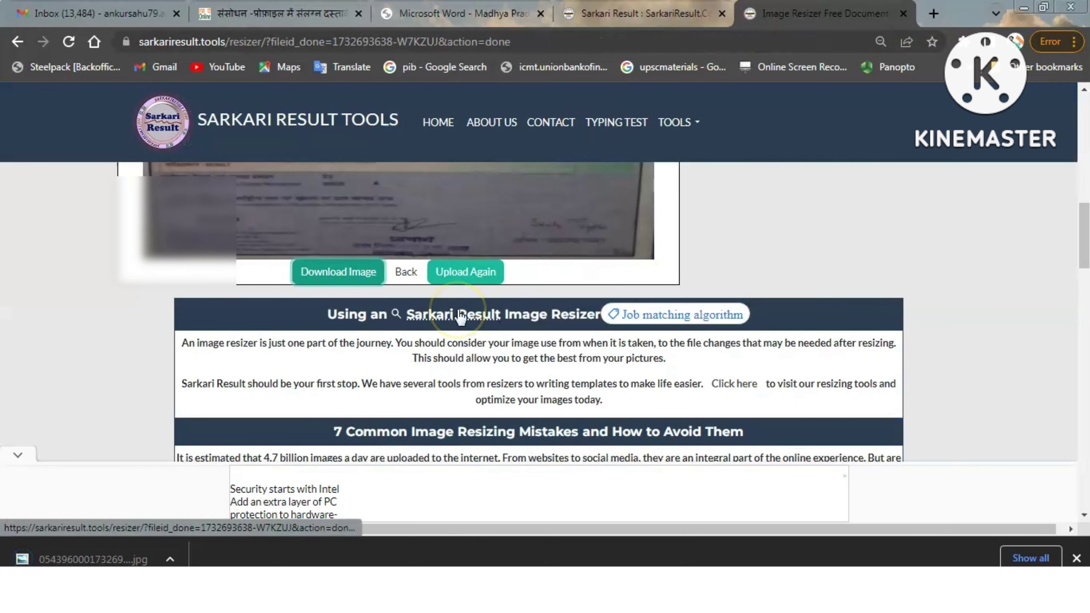
key("ctrl+2")
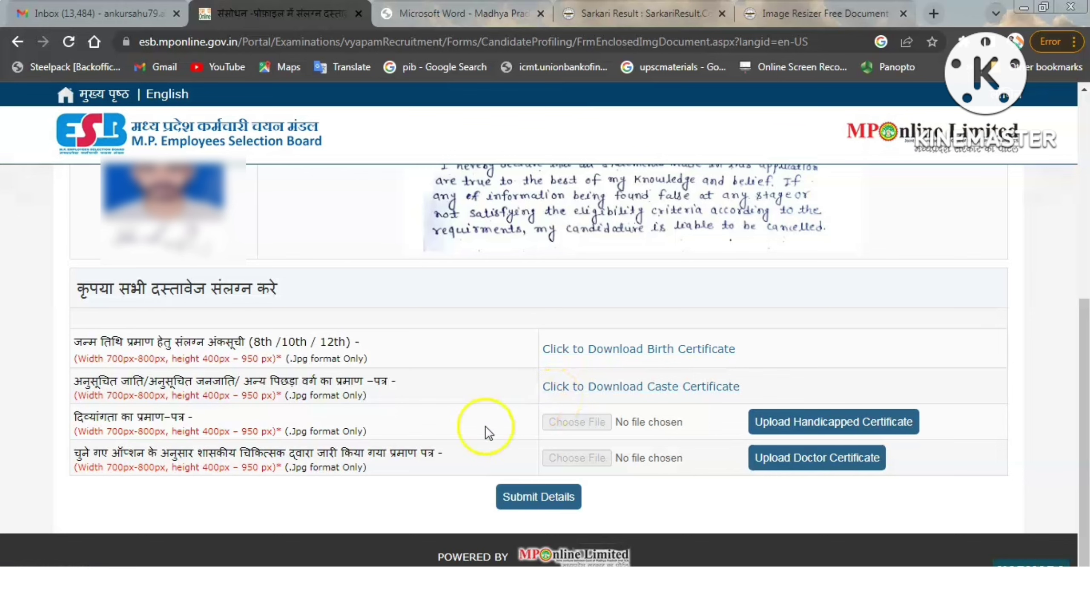
left_click(544, 498)
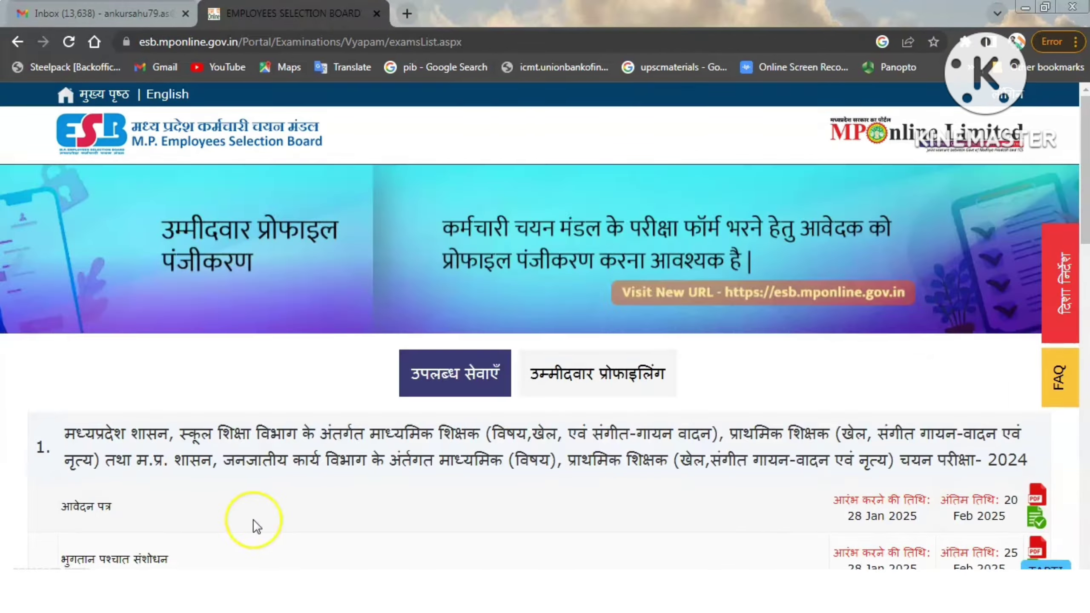
Step: Open the application form for समूह-1 उपसमूह-3 संयुक्त भर्ती परीक्षा-2024, tick the notification declaration, and continue past the profile details
scroll(255, 523, "down", 6)
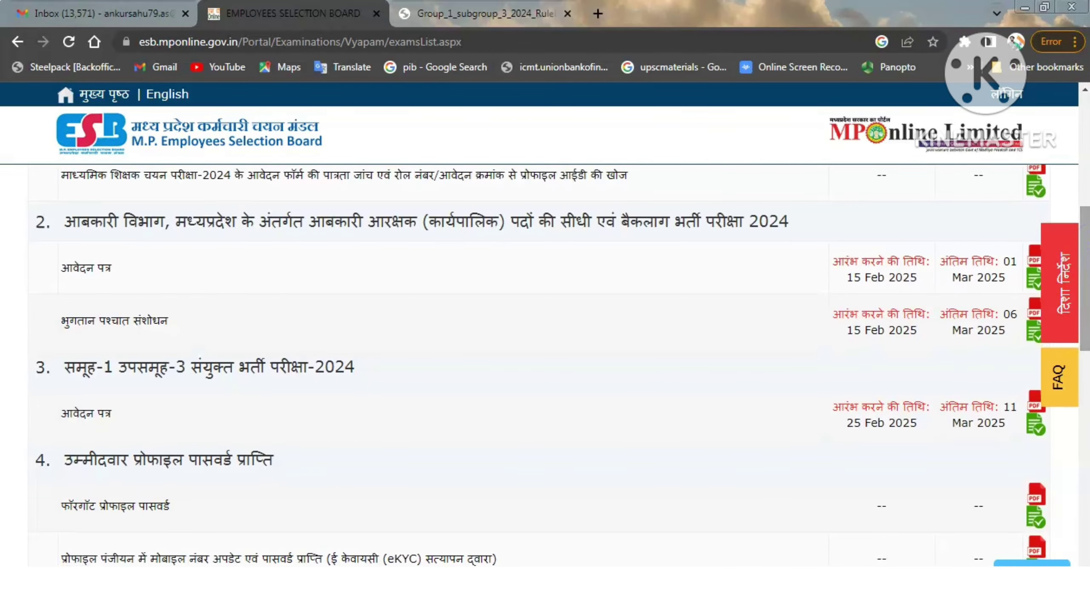
scroll(1086, 256, "down", 1)
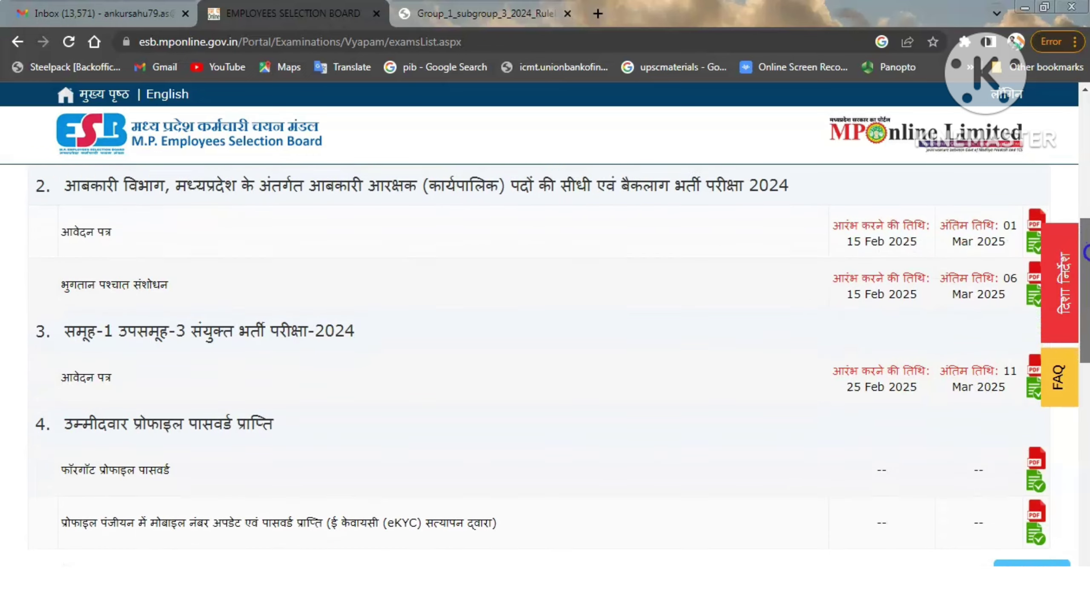
scroll(1086, 256, "down", 1)
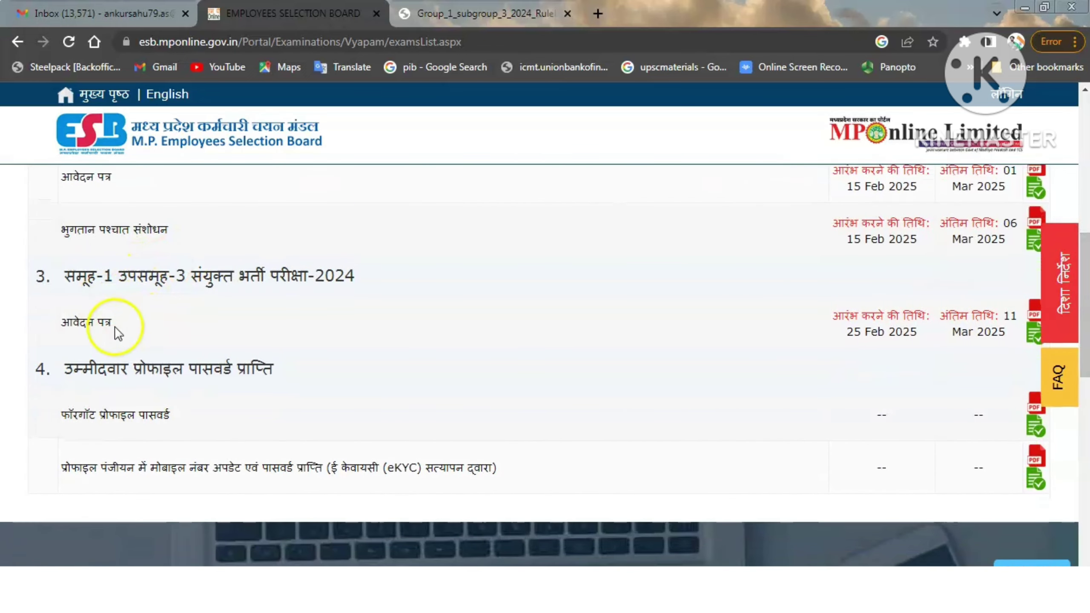
left_click(1032, 334)
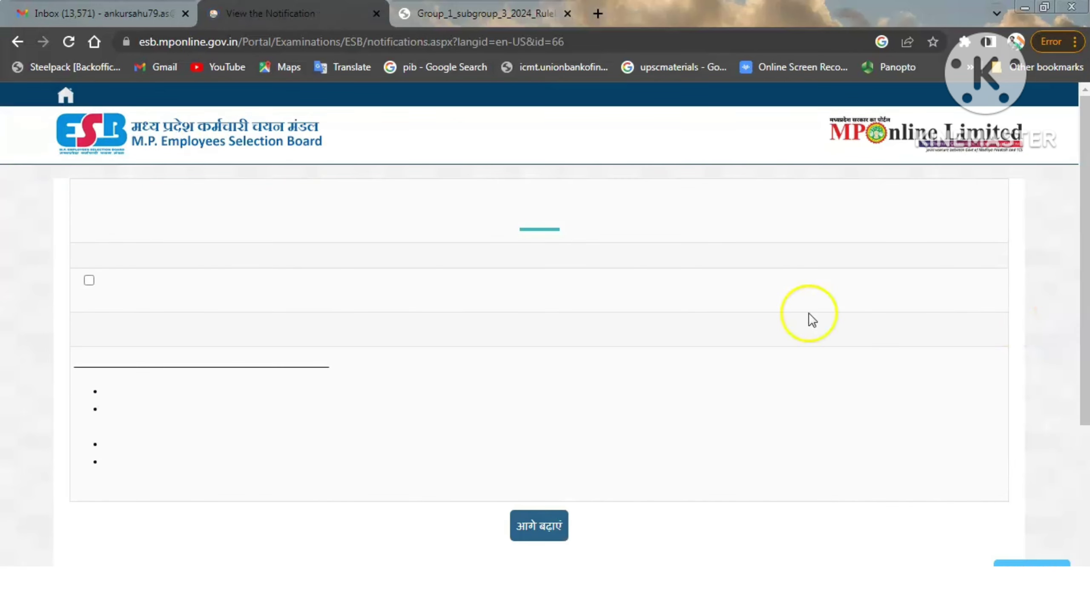
left_click(89, 278)
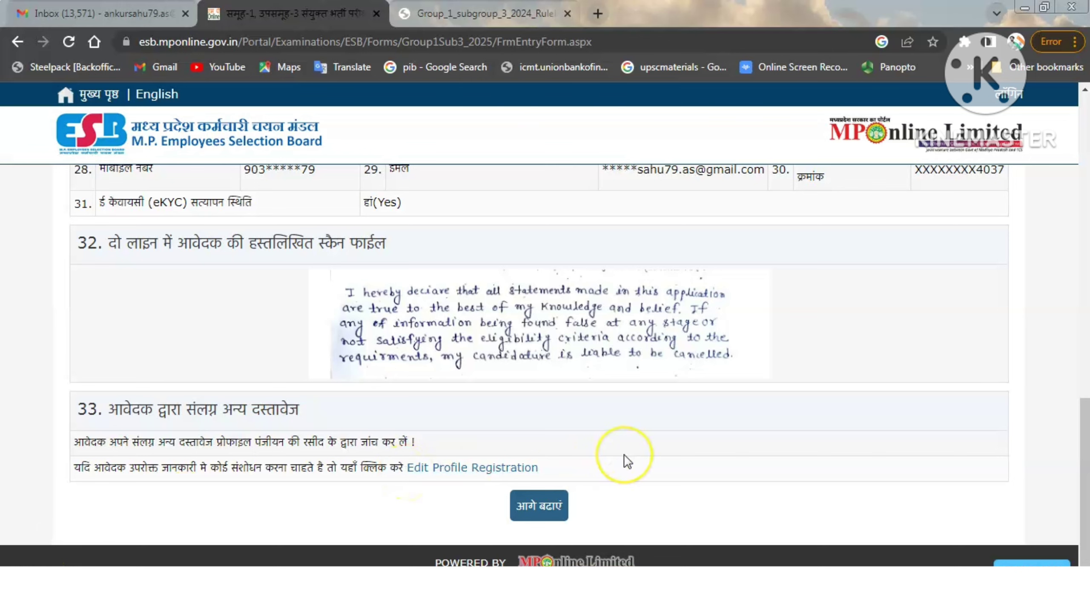
left_click(532, 511)
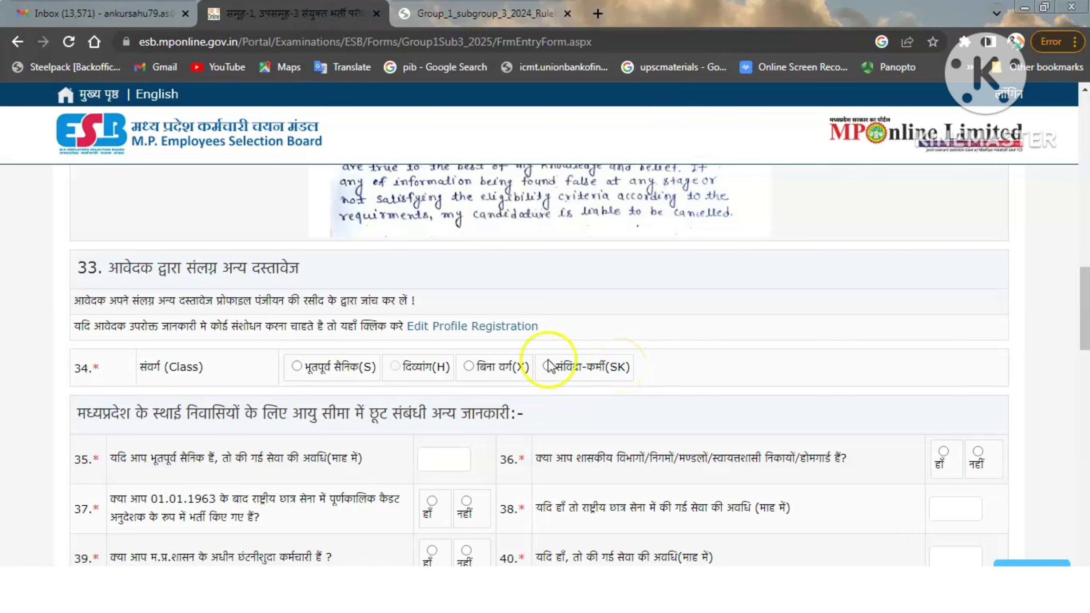
Step: Set the class in question 34 to बिना वर्ग(X) and answer नहीं to questions 36, 37 and 39
left_click(474, 368)
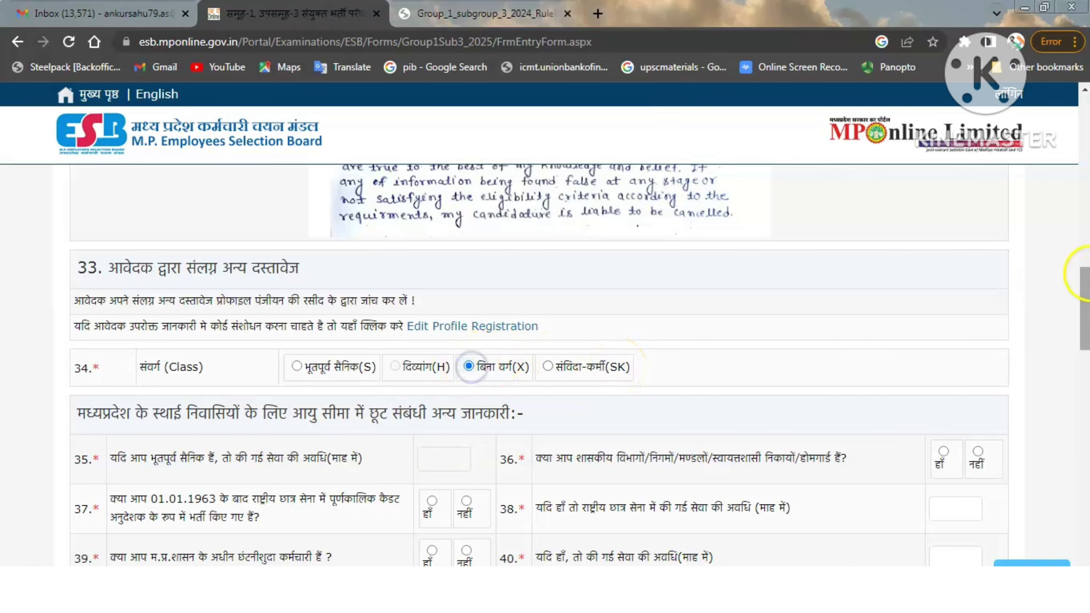
left_click_drag(1084, 276, 1086, 317)
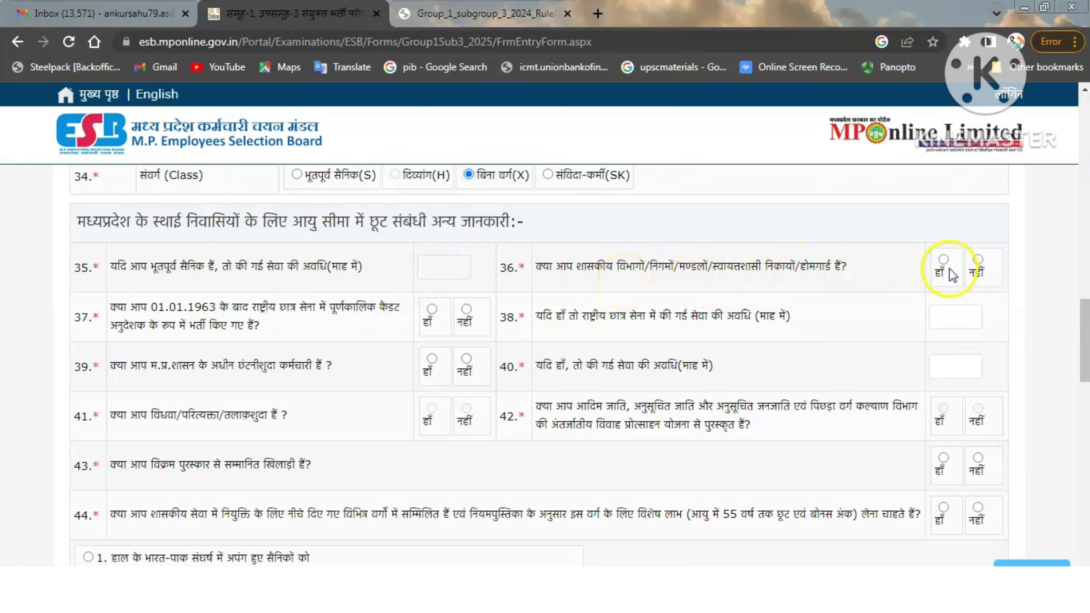
left_click(977, 260)
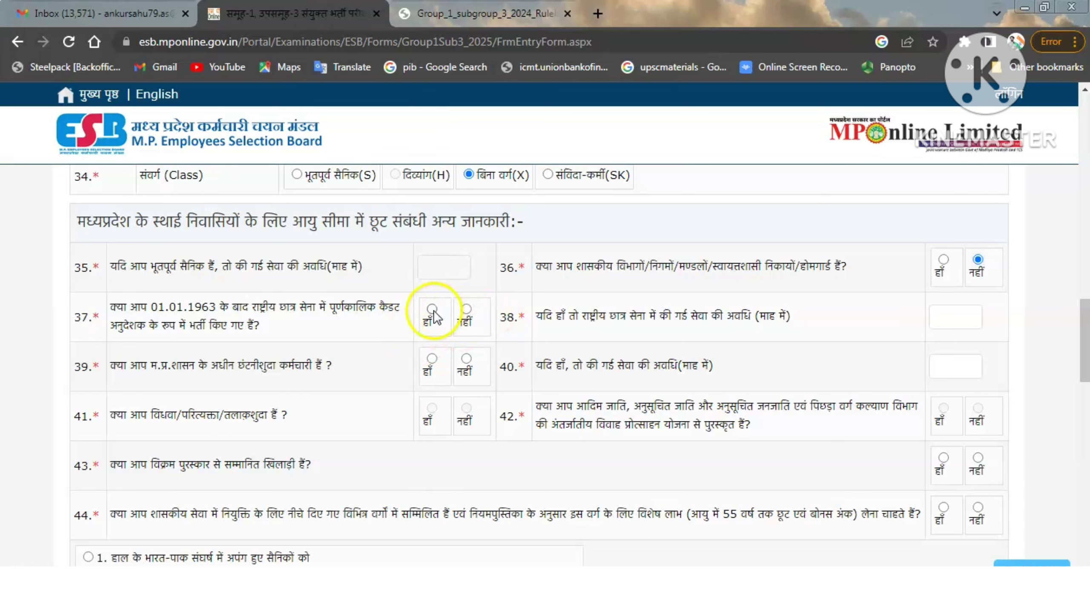
left_click(467, 310)
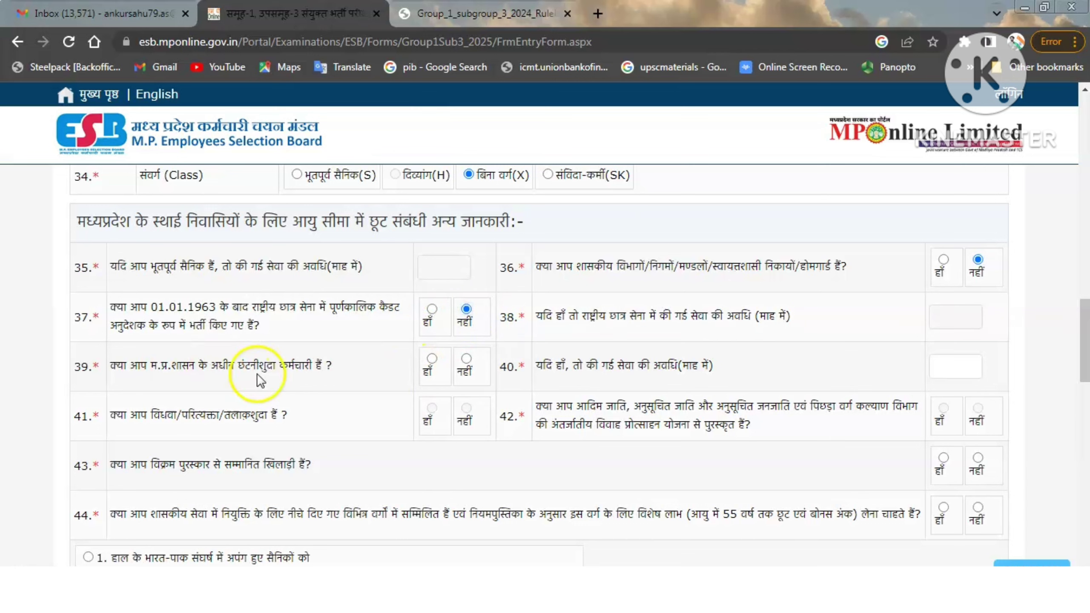
left_click(469, 364)
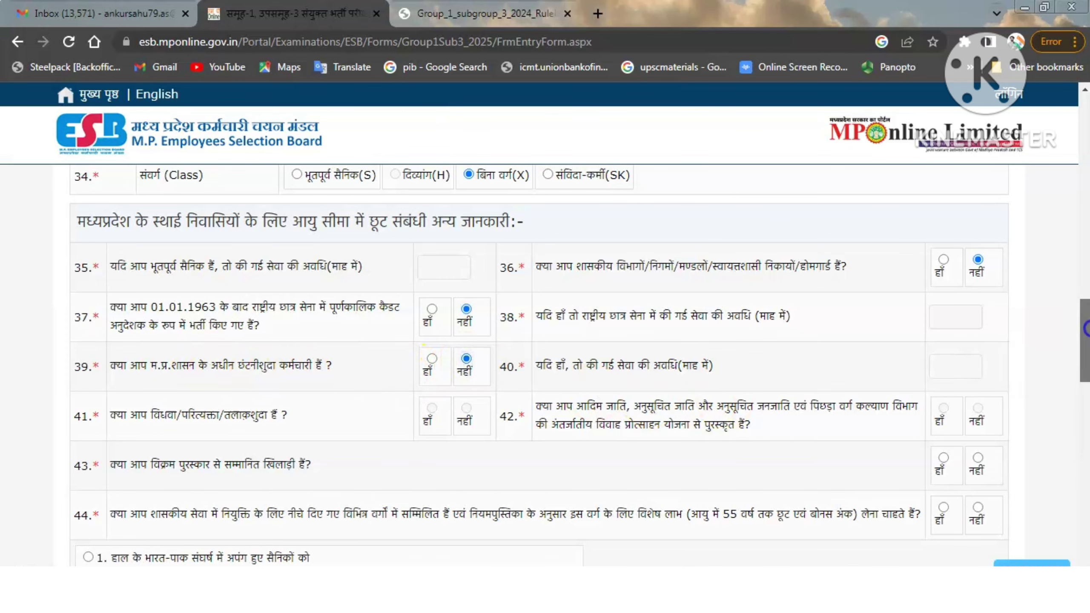
Step: Answer नहीं to question 43 on the Vikram award and question 44 on special category benefits
left_click_drag(1085, 329, 1086, 351)
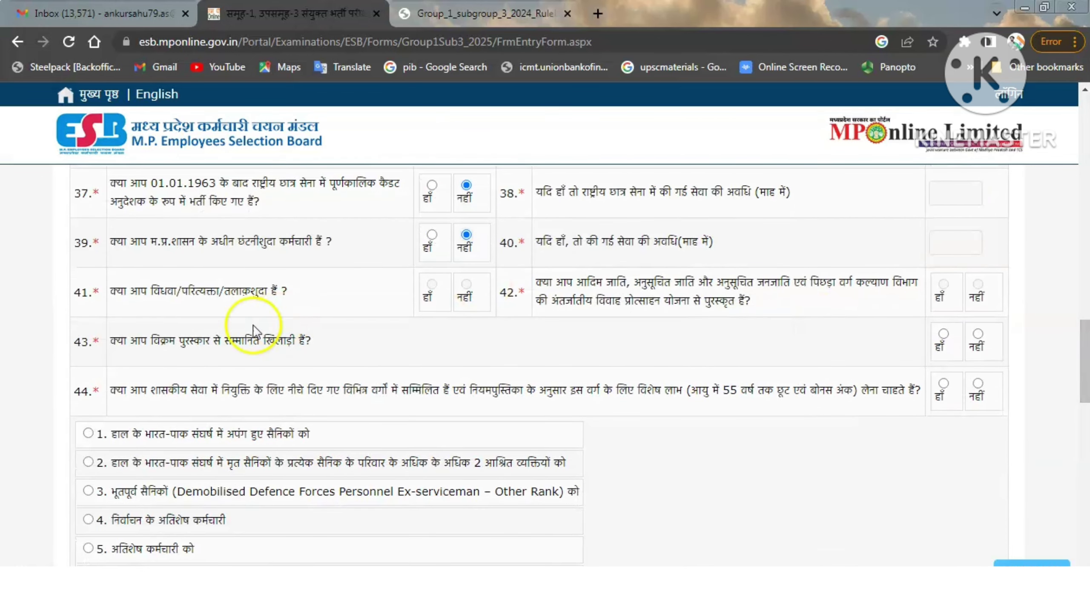
left_click_drag(214, 340, 313, 342)
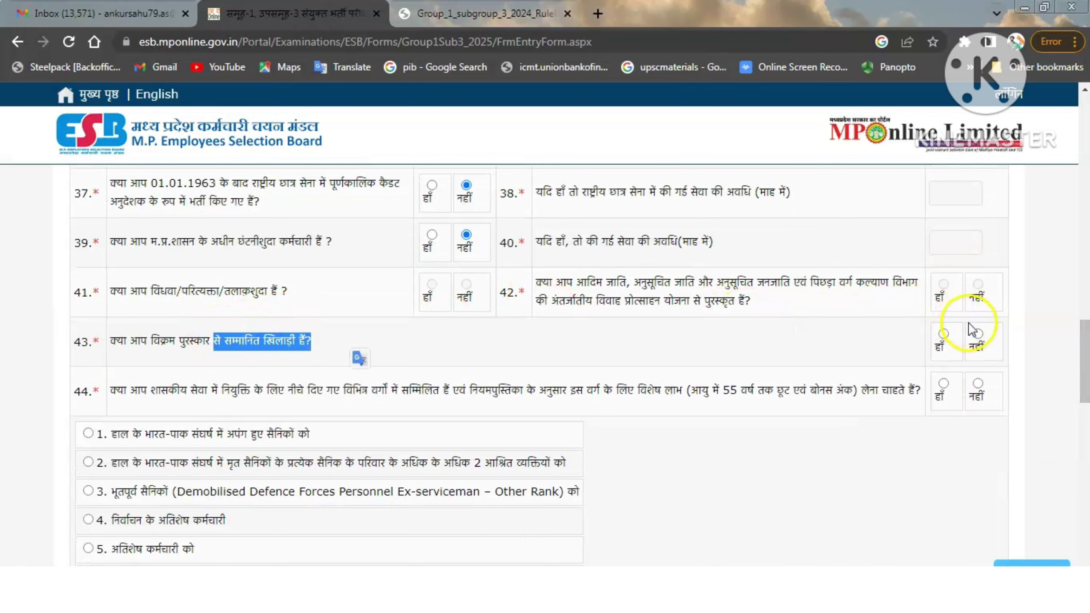
left_click(978, 335)
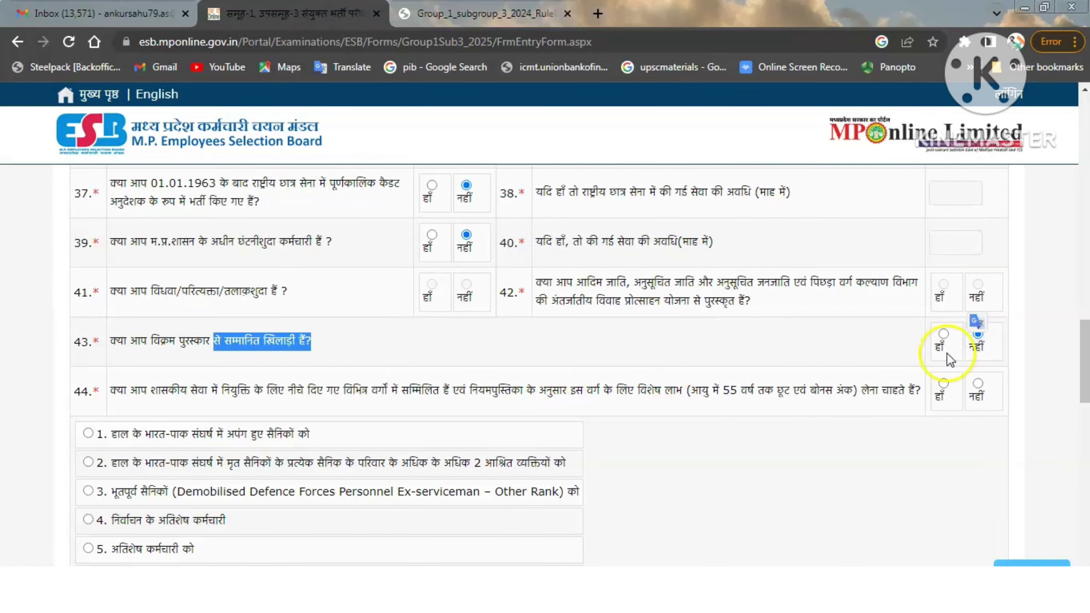
left_click_drag(1086, 349, 1086, 380)
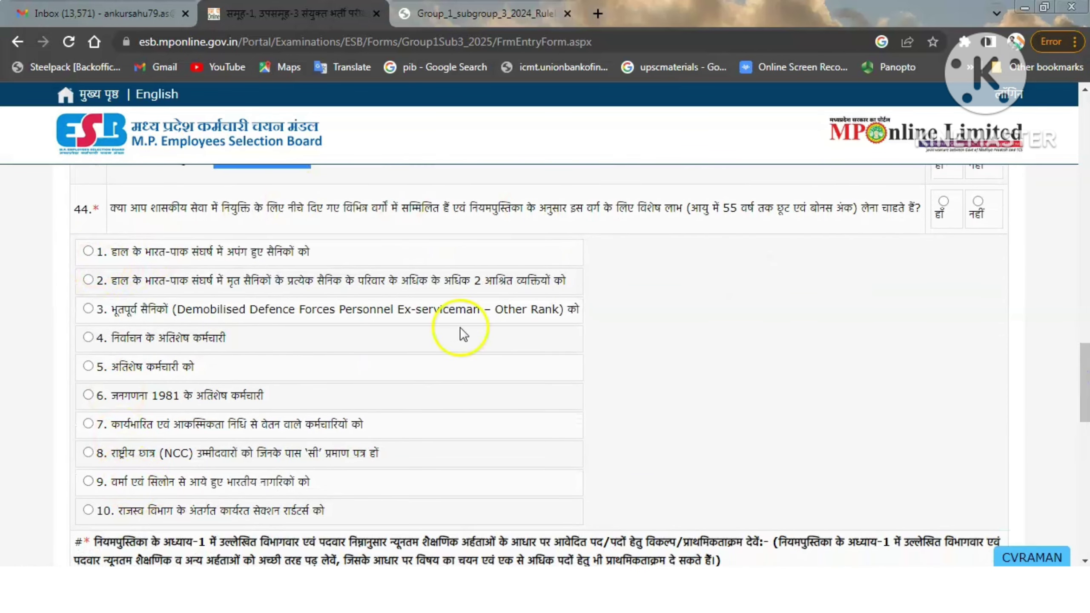
left_click(978, 201)
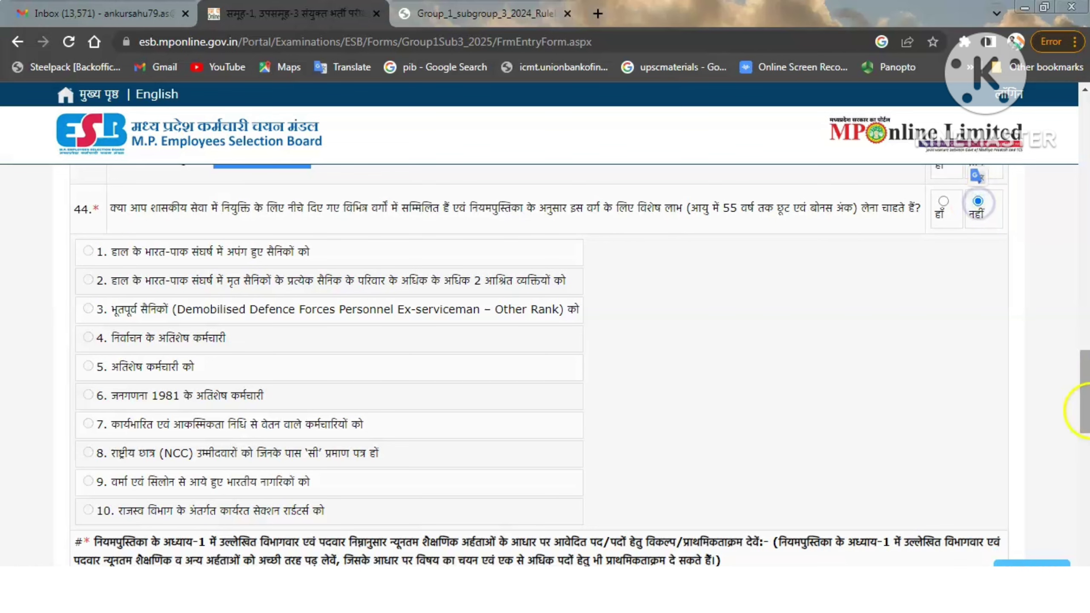
Step: Open the post preference selection table below the special category options
left_click_drag(1085, 410, 1085, 429)
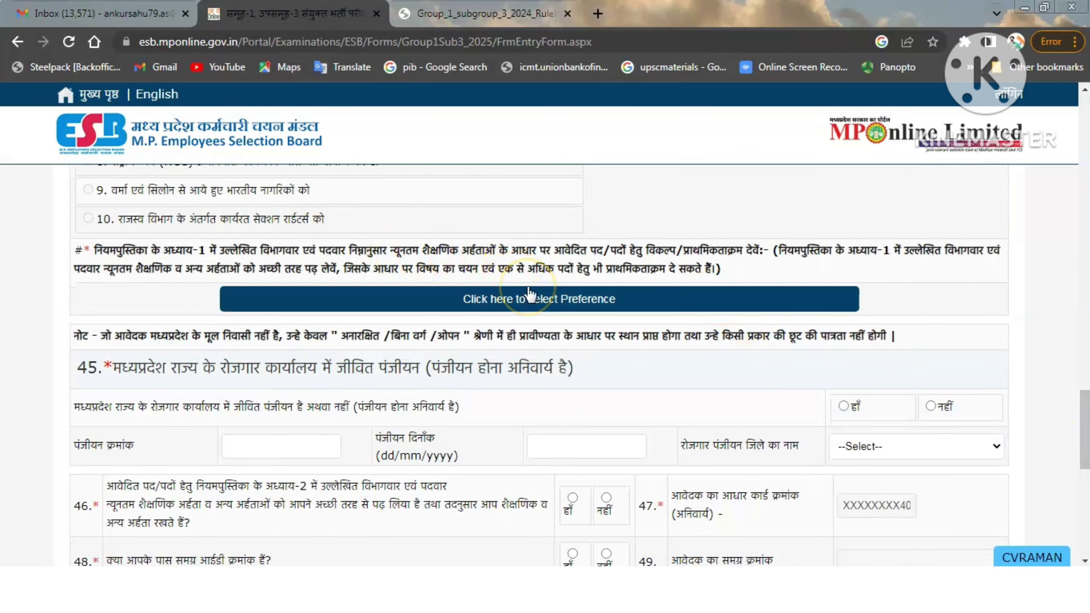
left_click(549, 301)
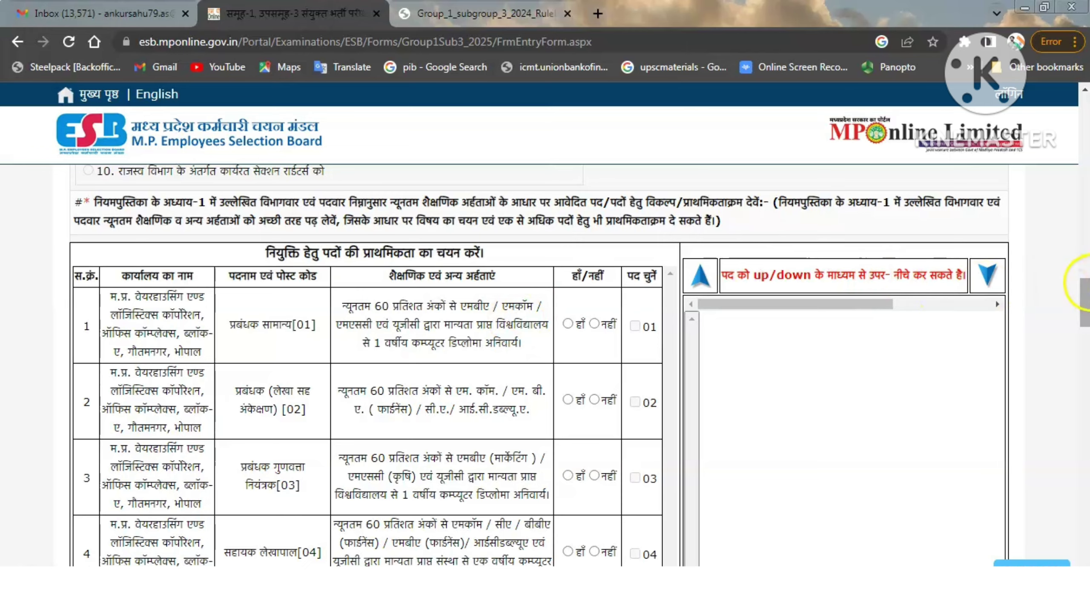
mouse_move(1089, 286)
left_mouse_down()
mouse_move(1086, 418)
mouse_move(1085, 285)
left_mouse_up()
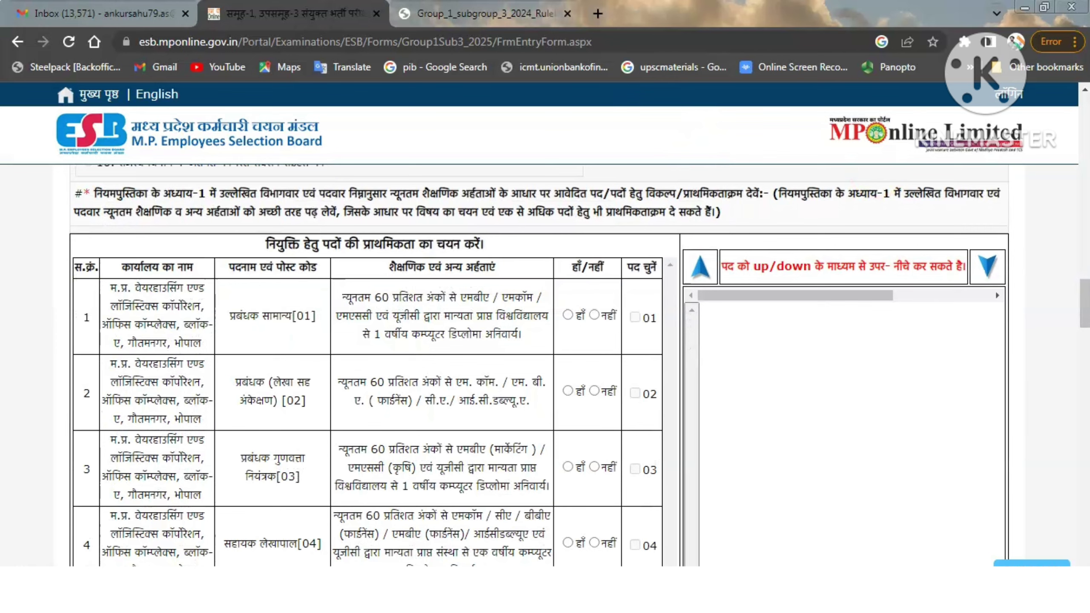
Step: Check the vacancies and qualification for post code 01, प्रबंधक सामान्य, in the rulebook PDF against the preference table
left_click(485, 14)
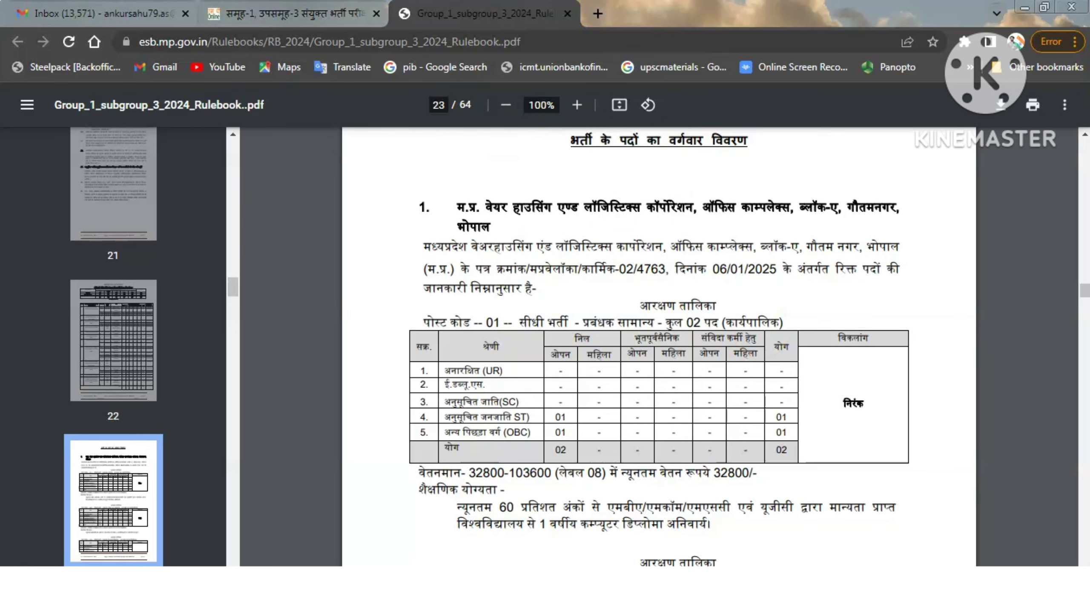
key("ctrl+shift+Tab")
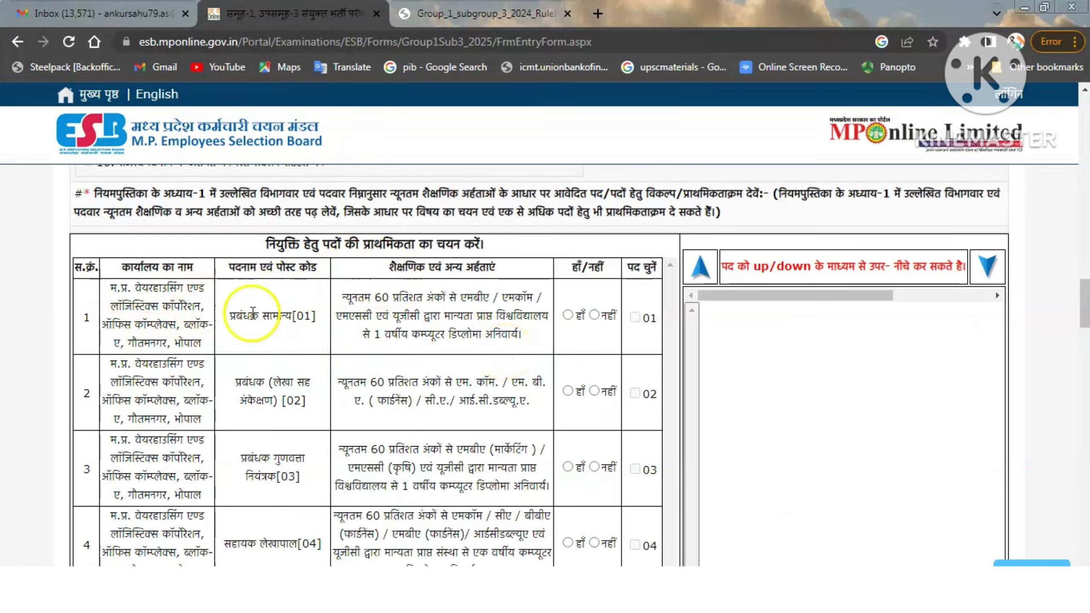
left_click_drag(229, 317, 293, 318)
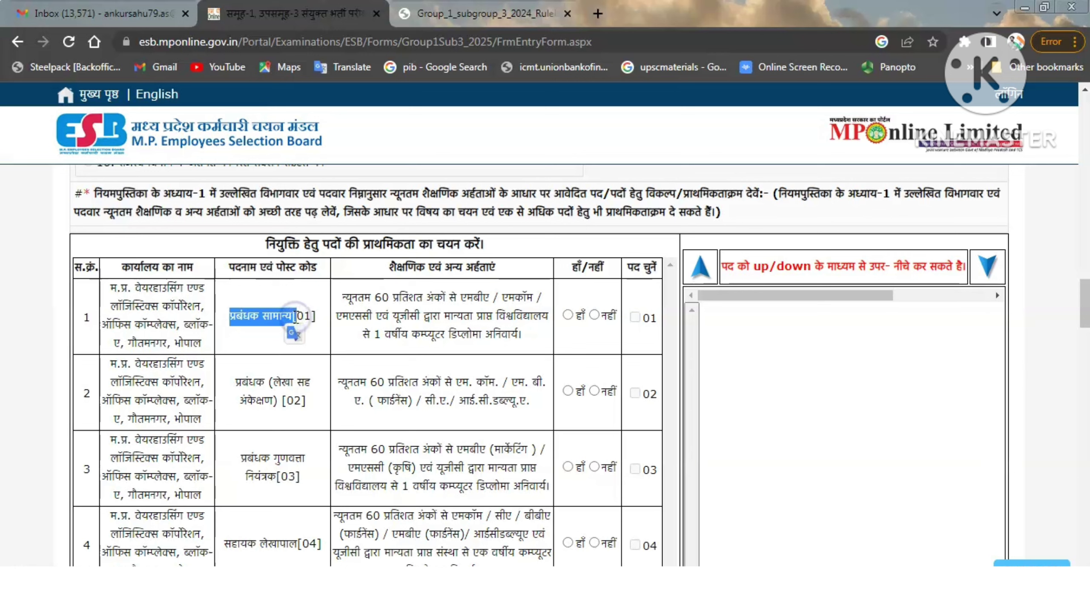
left_click(294, 318)
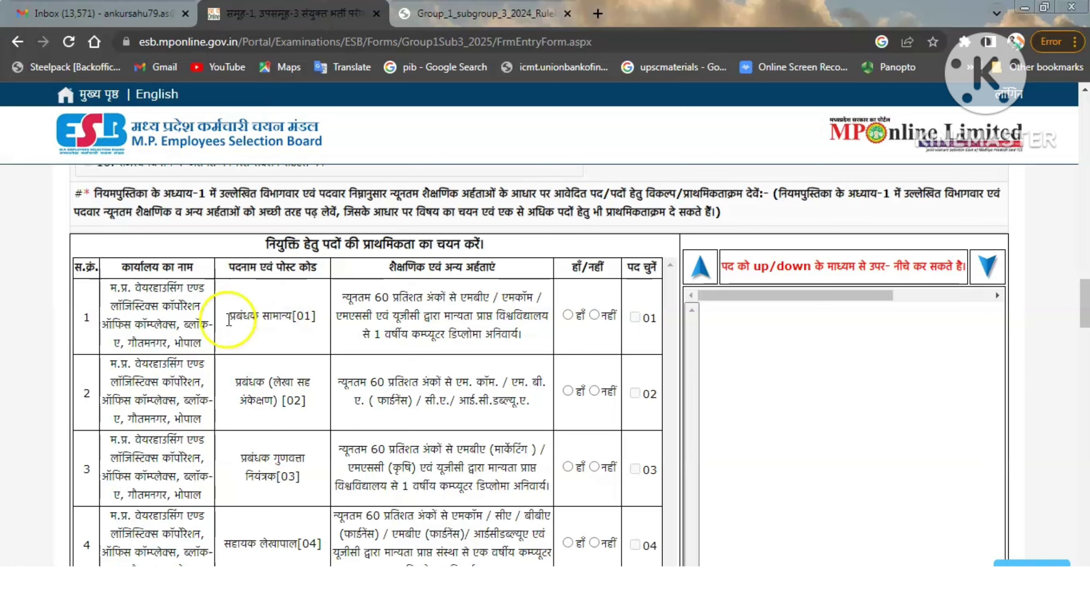
Step: Check the qualification for प्रबंधक सामान्य, answer हाँ for post code 01 and add it to the preference list
left_click_drag(229, 316, 328, 317)
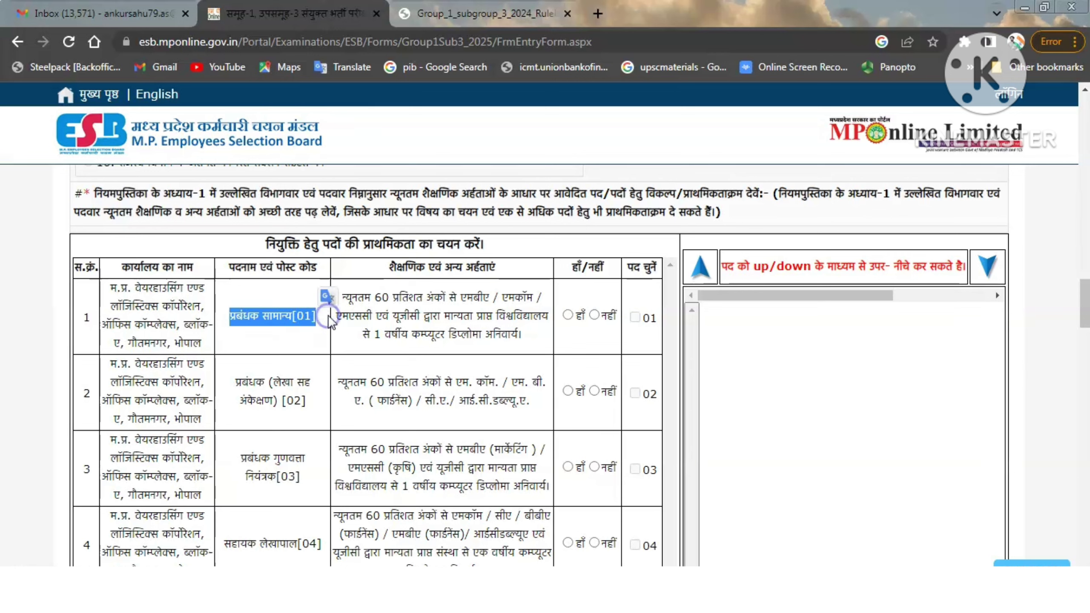
left_click_drag(390, 269, 489, 265)
left_click(399, 319)
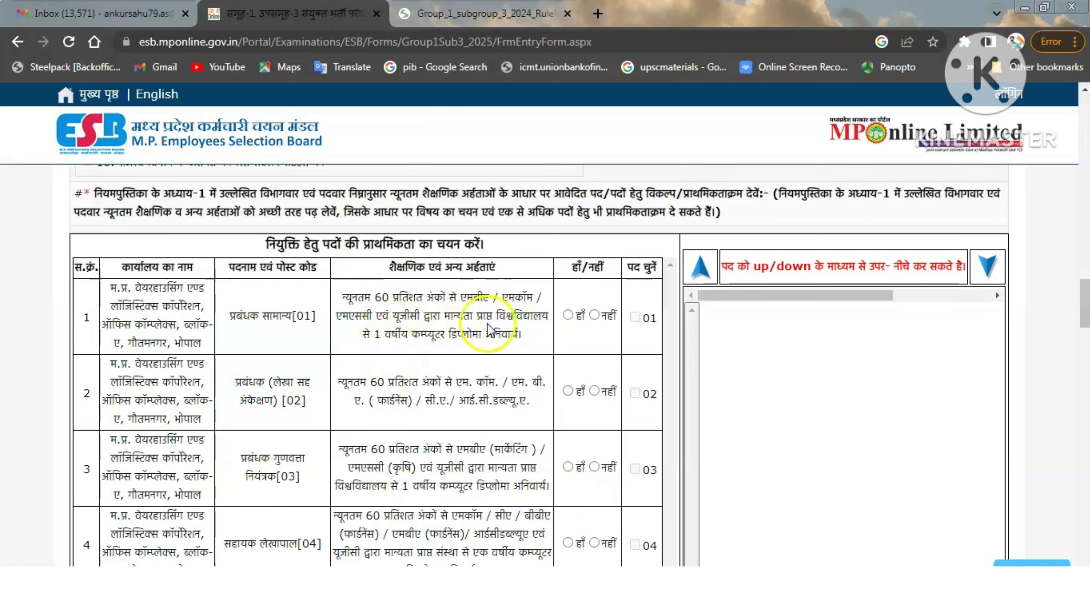
left_click(340, 297)
left_click_drag(340, 297, 456, 330)
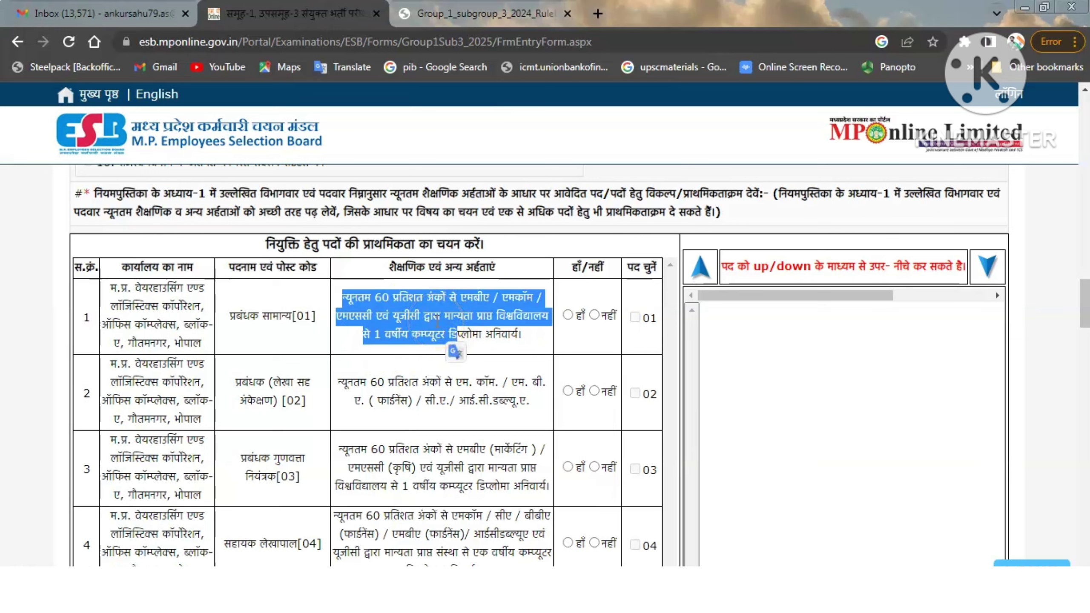
left_click(437, 321)
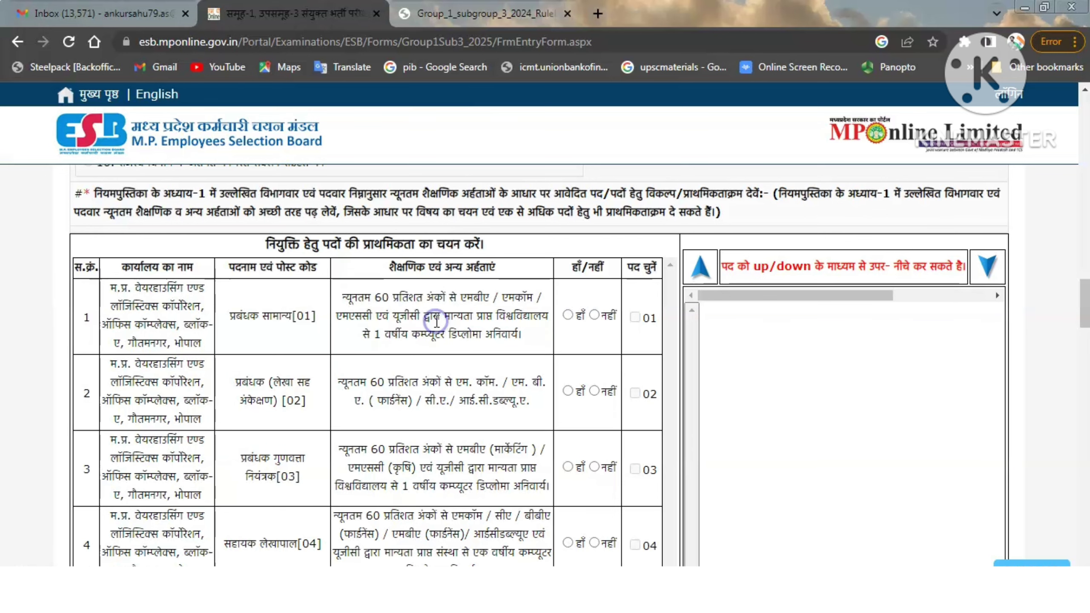
left_click(568, 315)
left_click(635, 317)
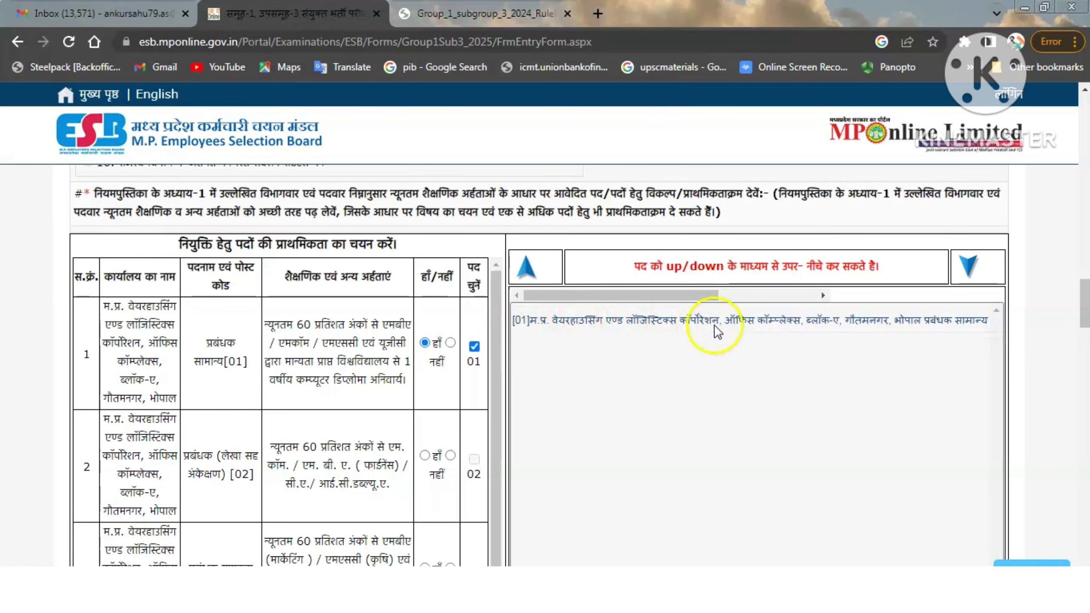
Step: Answer हाँ for post code 02, प्रबंधक (लेखा सह अंकेक्षण), and add it to the preference list
left_click_drag(1086, 296, 1086, 305)
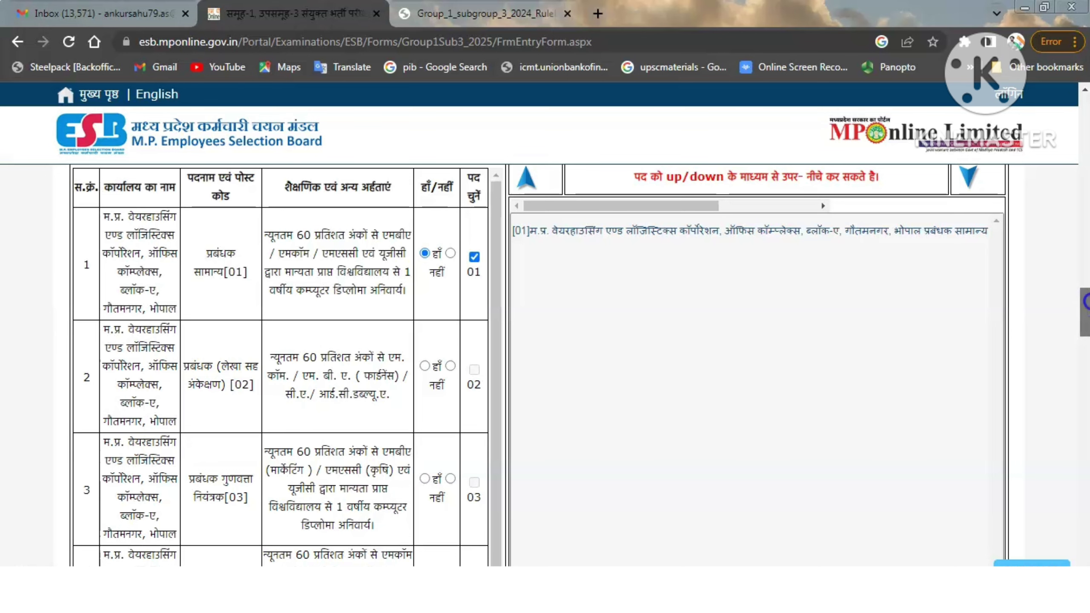
left_click_drag(1085, 303, 1086, 305)
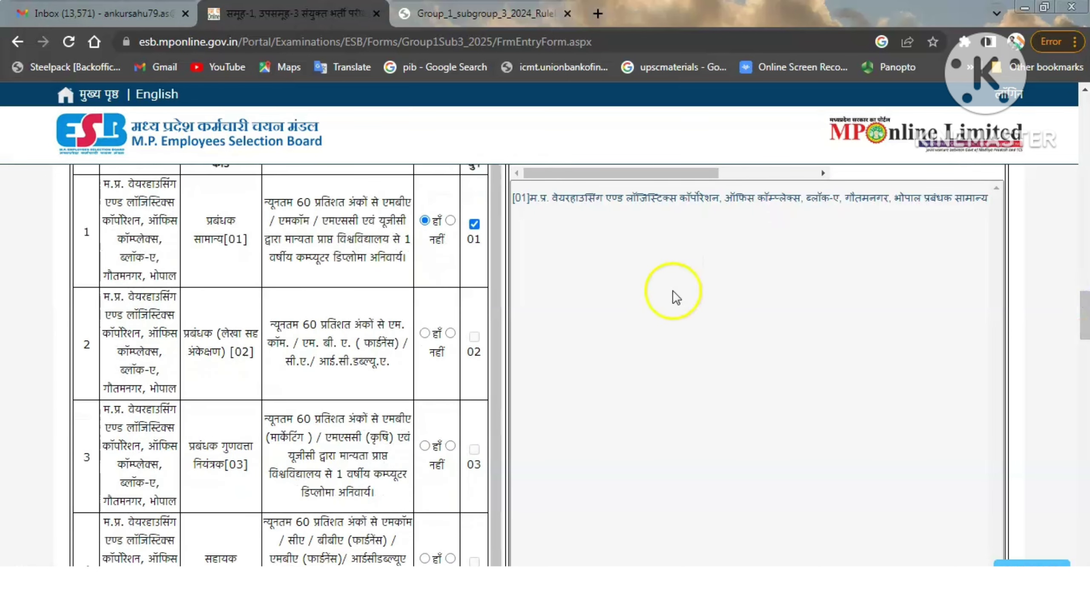
left_click(425, 334)
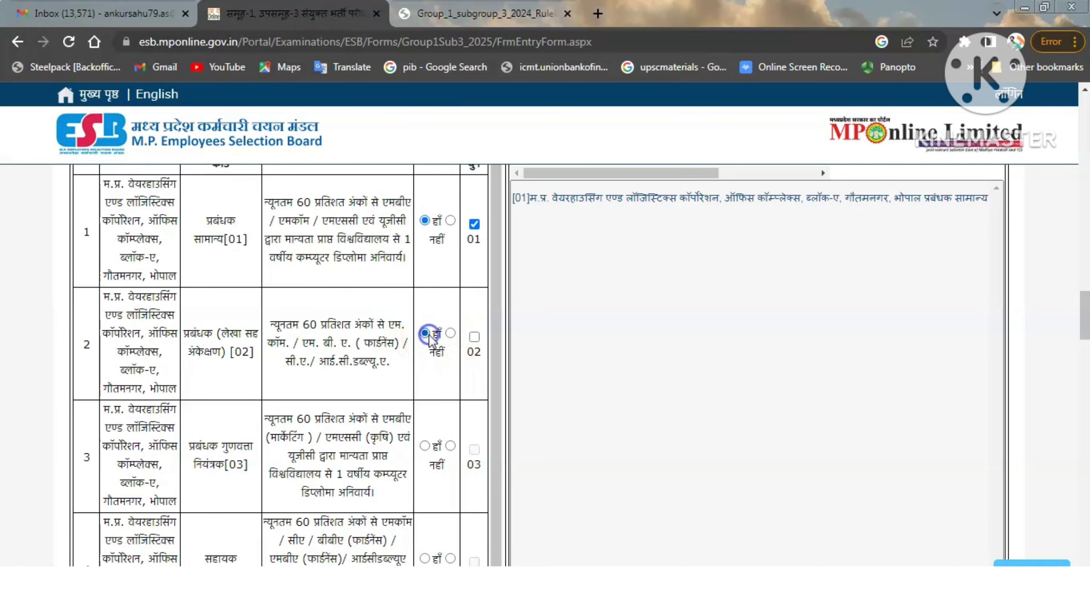
left_click(473, 339)
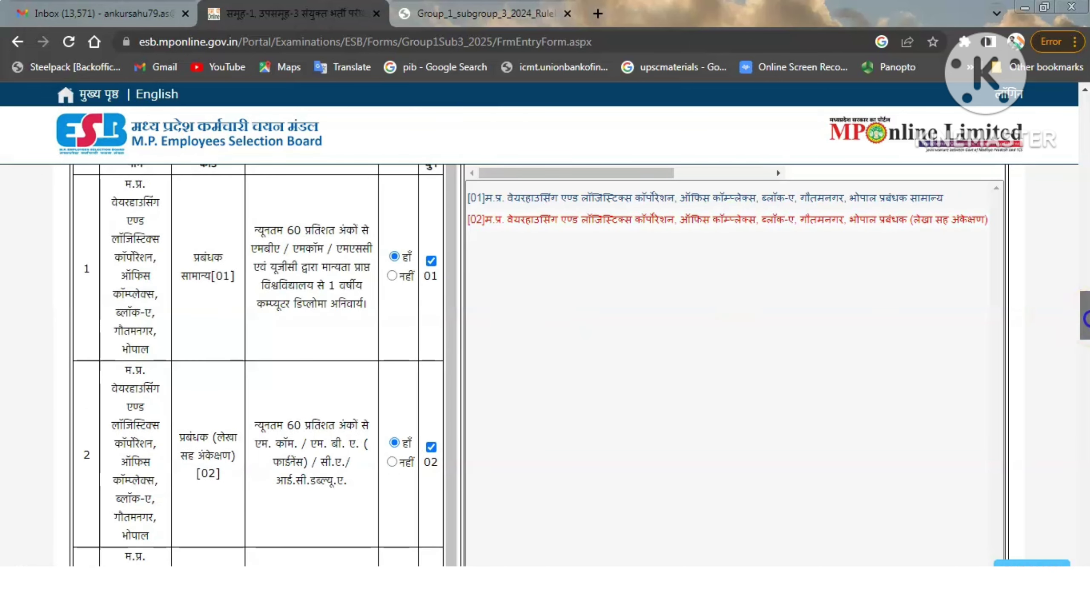
Step: Answer हाँ to the employment office registration in question 45 and set the registration district to JABALPUR
left_click_drag(1085, 317, 1085, 508)
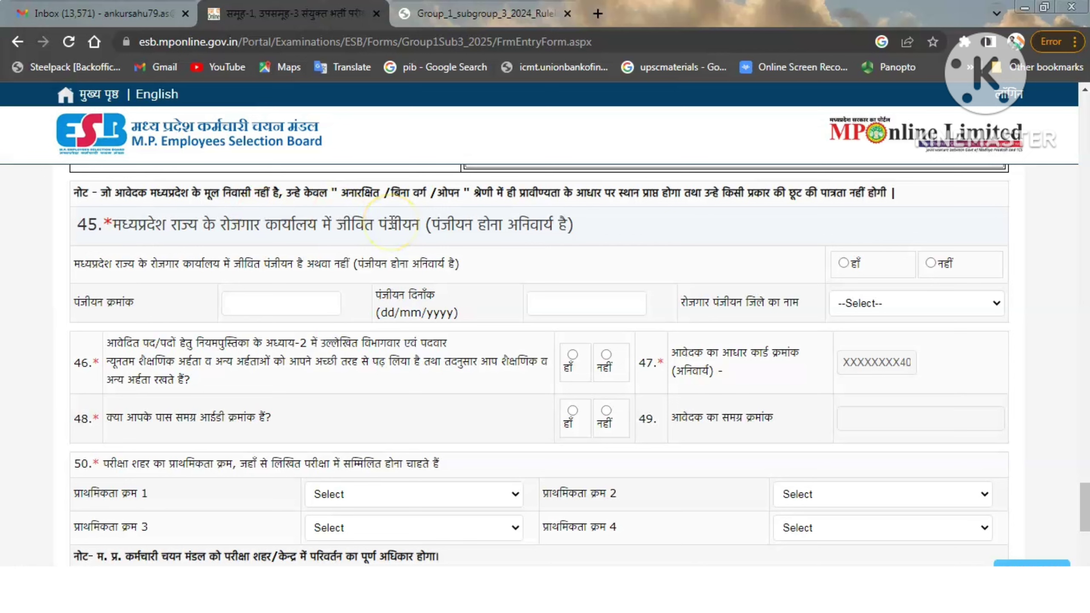
left_click(843, 263)
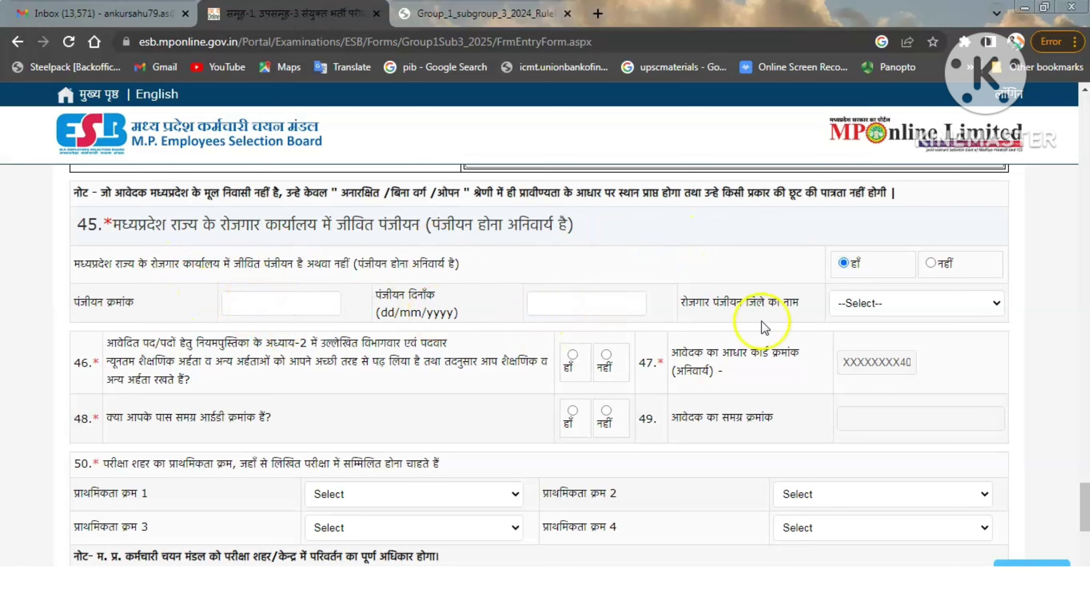
left_click(922, 305)
key("j")
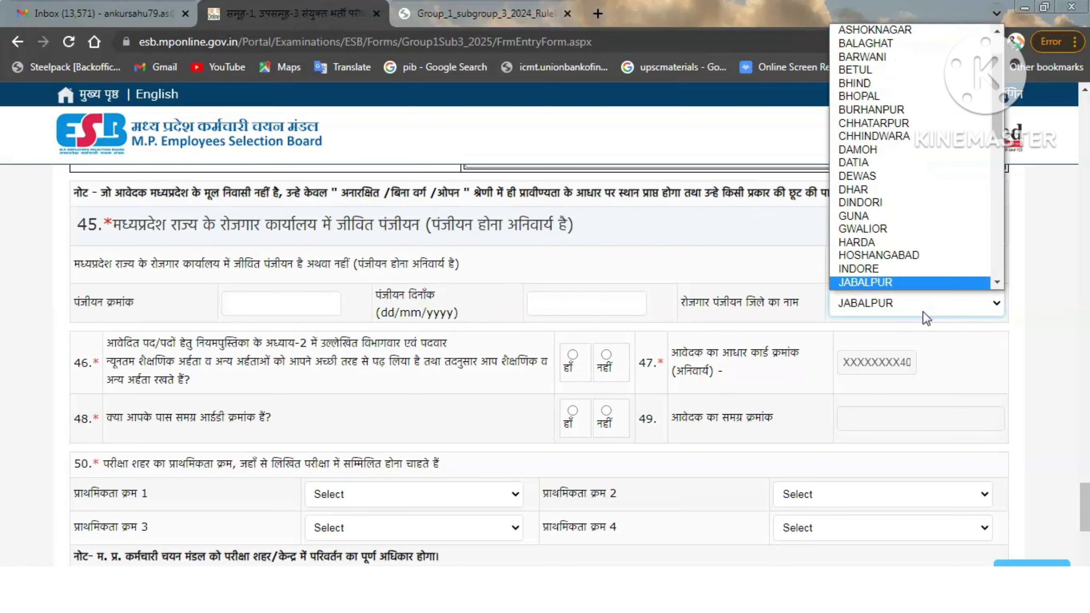
left_click(922, 311)
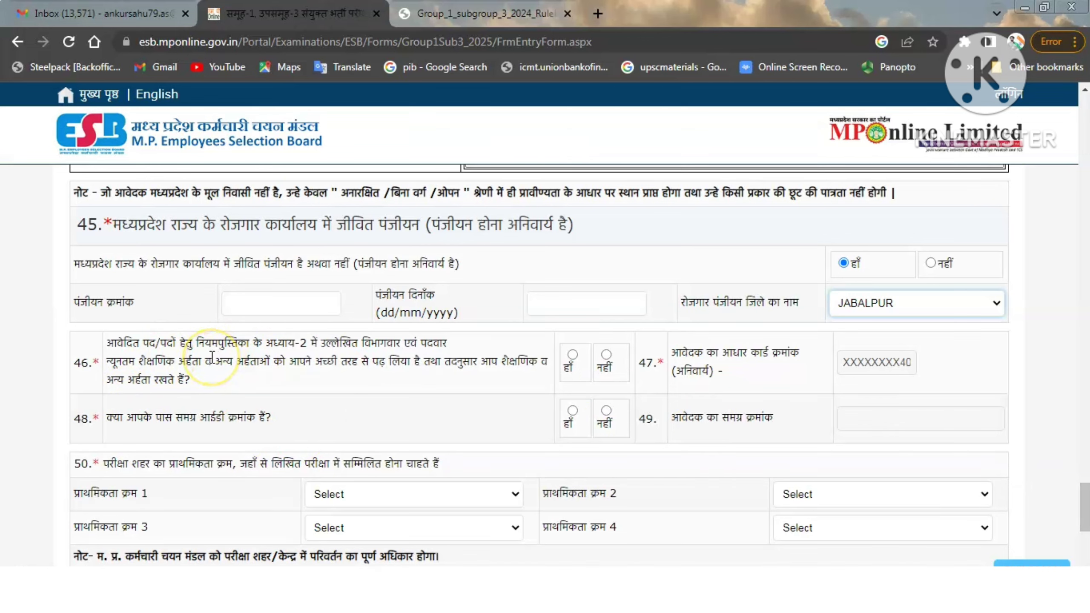
Step: Answer हाँ to question 46 on having read the qualifications and question 48 on having a Samagra ID
left_click_drag(212, 357, 305, 363)
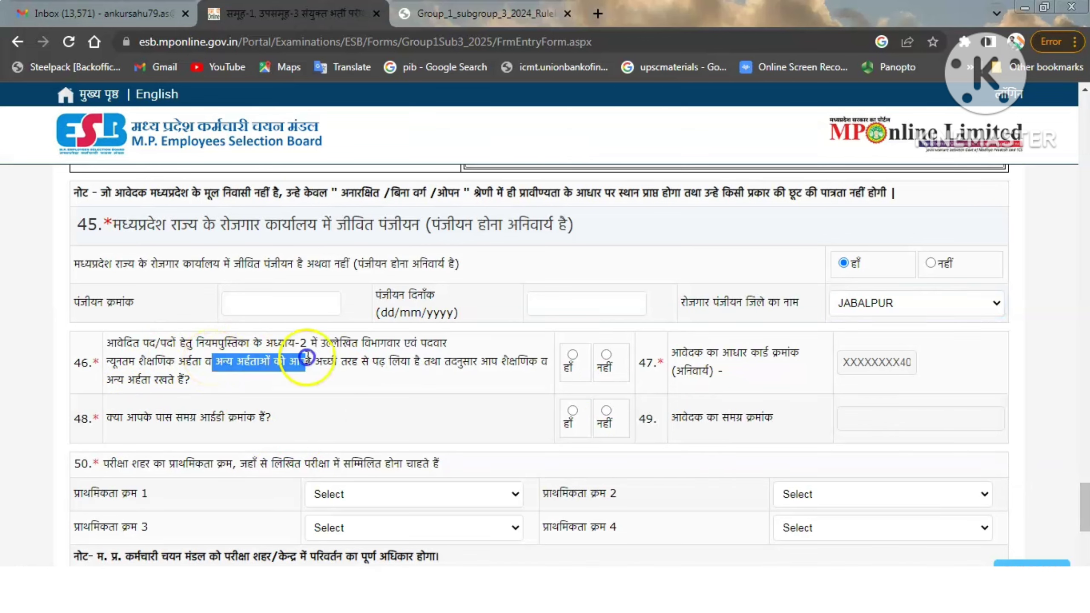
left_click(575, 355)
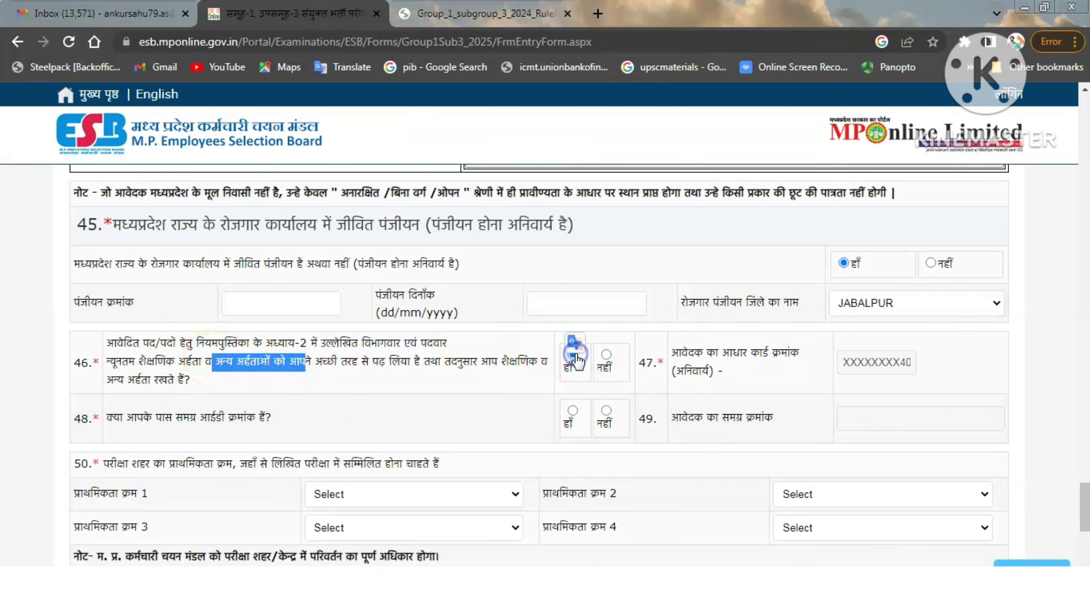
left_click(444, 408)
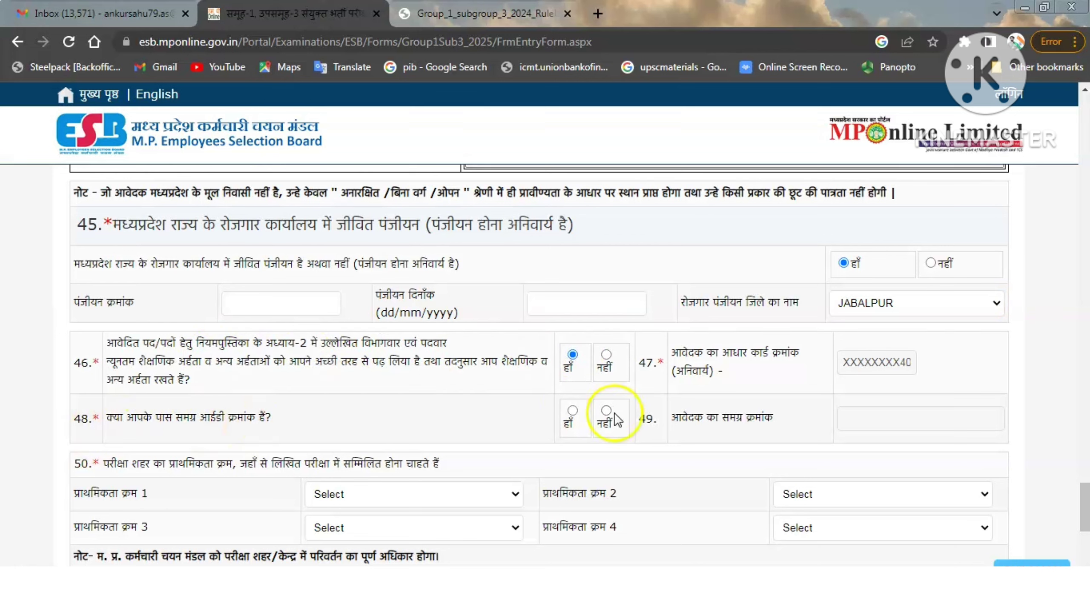
left_click(573, 411)
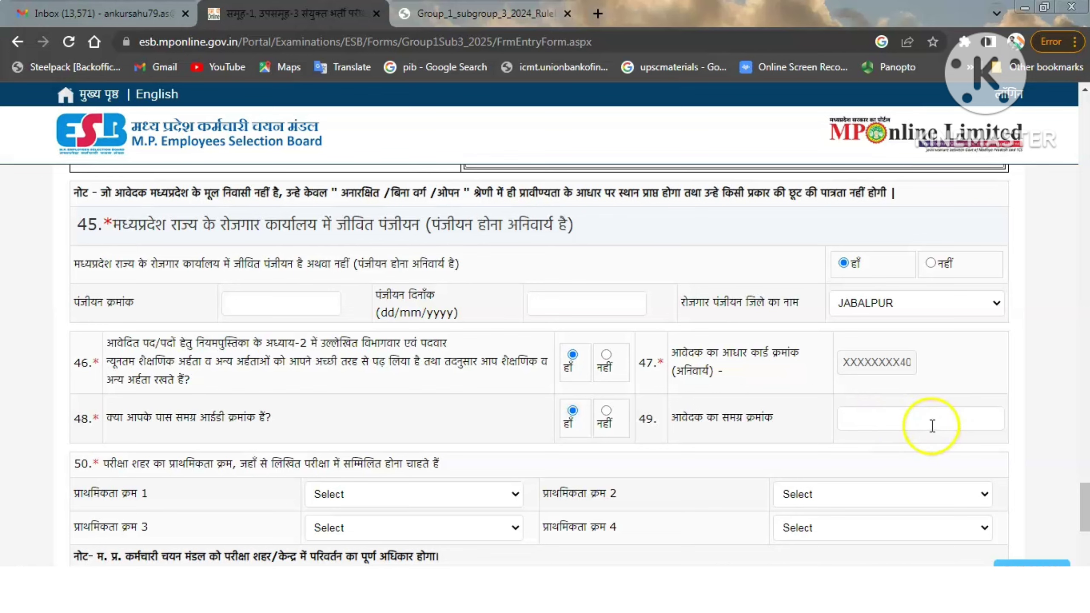
Step: Set the exam city preferences in question 50 to Jabalpur, Khandwa, Indore and Sagar, in that order
left_click_drag(1085, 503, 1084, 525)
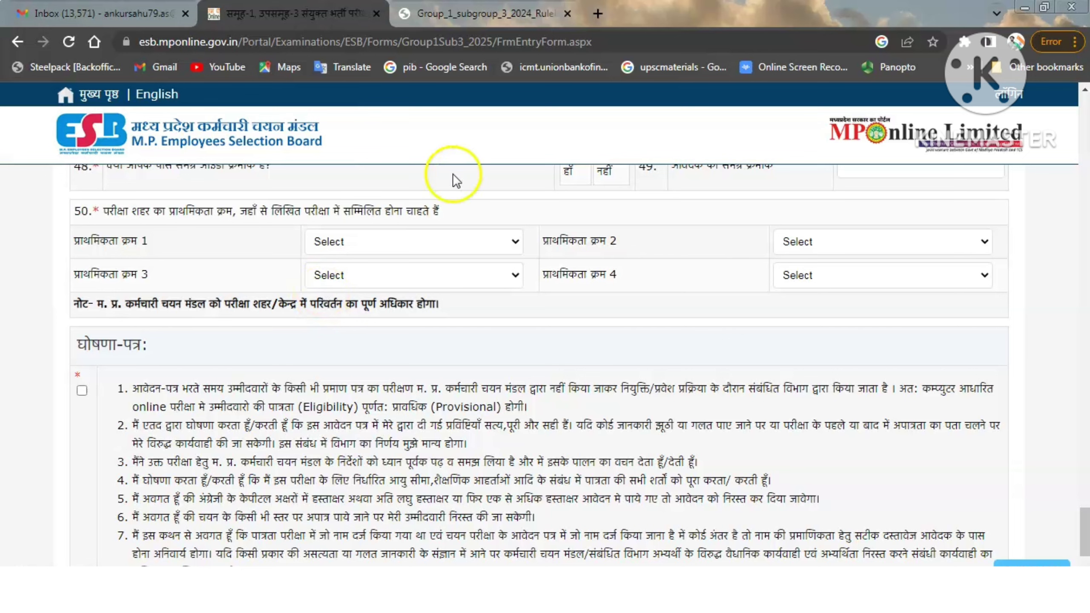
left_click(382, 246)
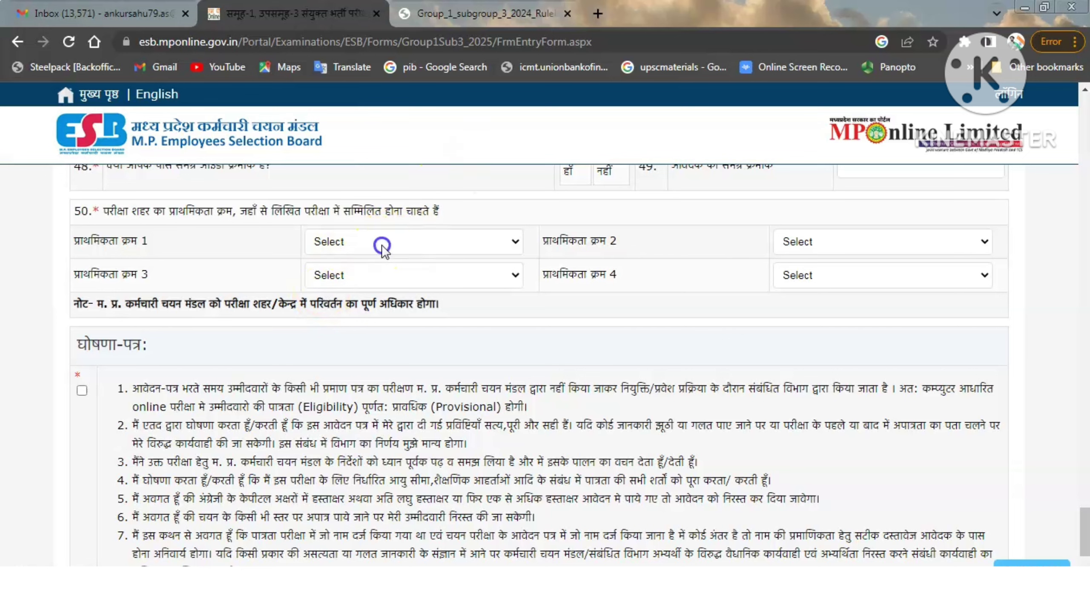
key("j")
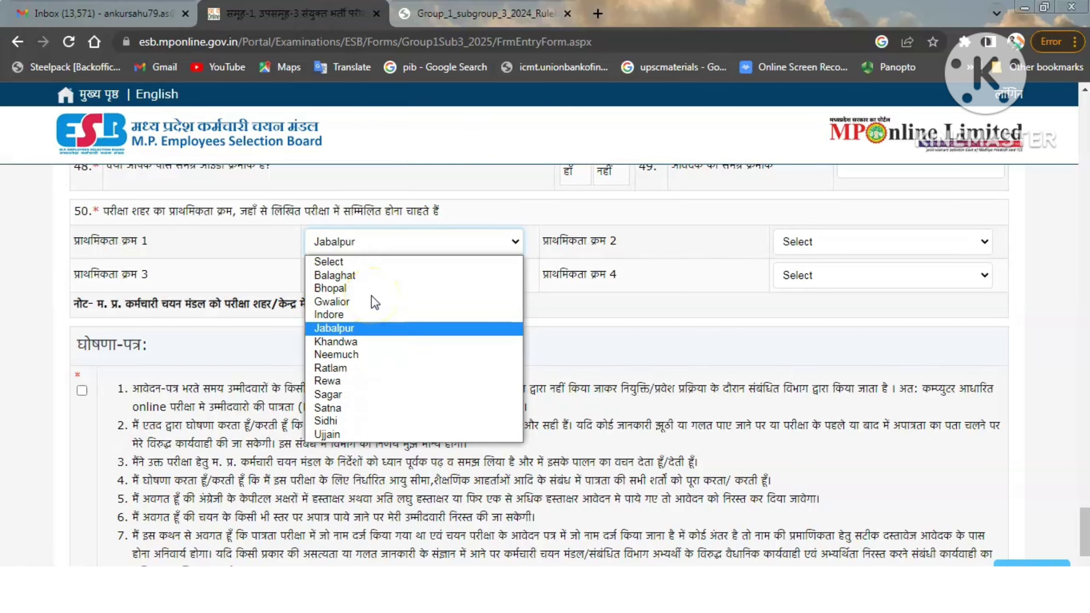
left_click(445, 235)
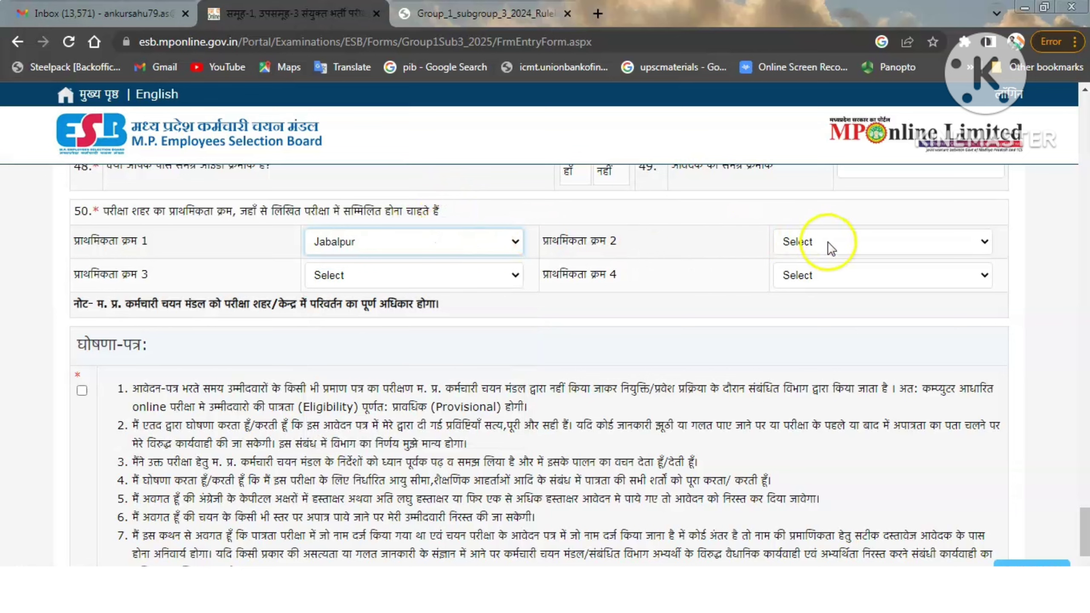
left_click(831, 247)
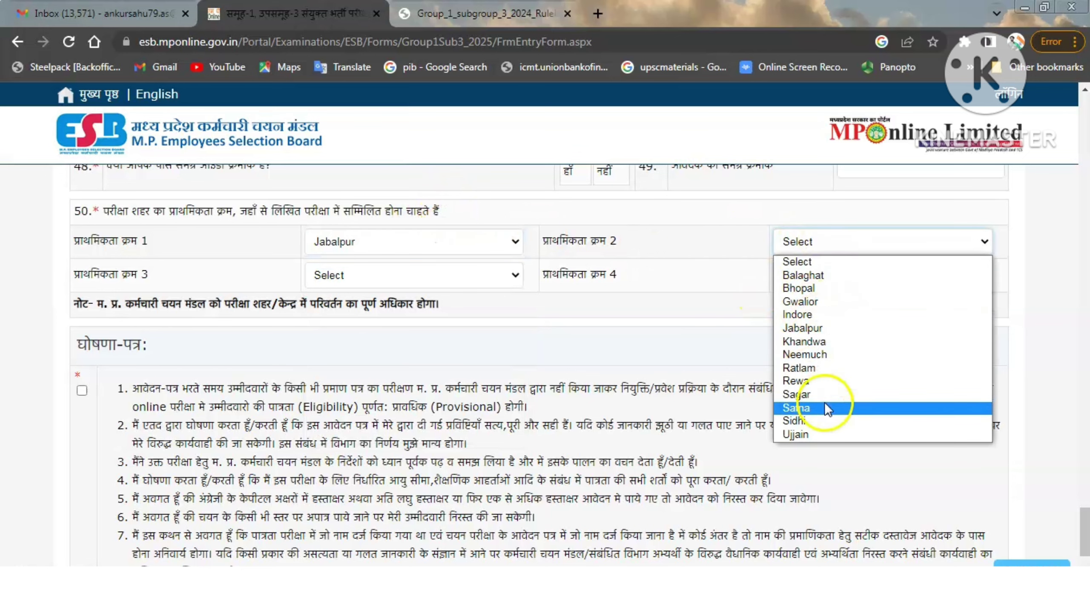
left_click(813, 343)
left_click(448, 285)
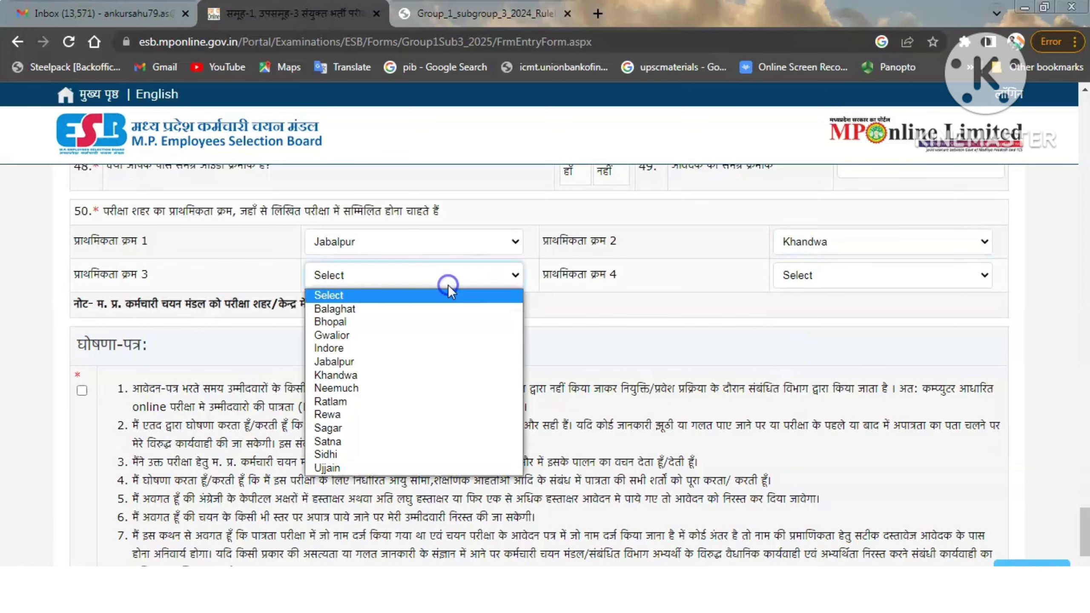
left_click(376, 350)
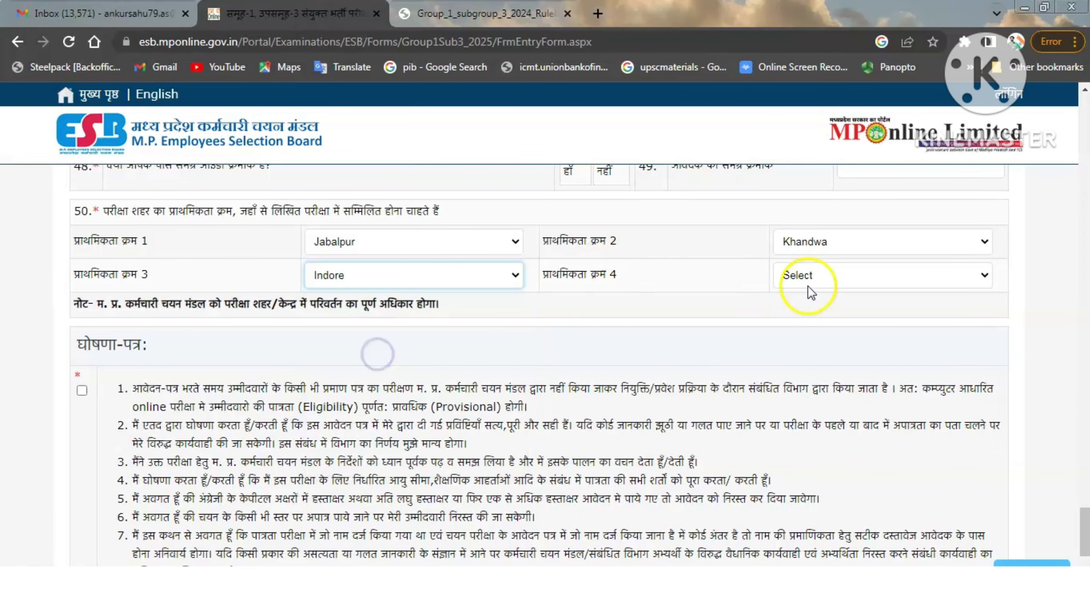
left_click(844, 275)
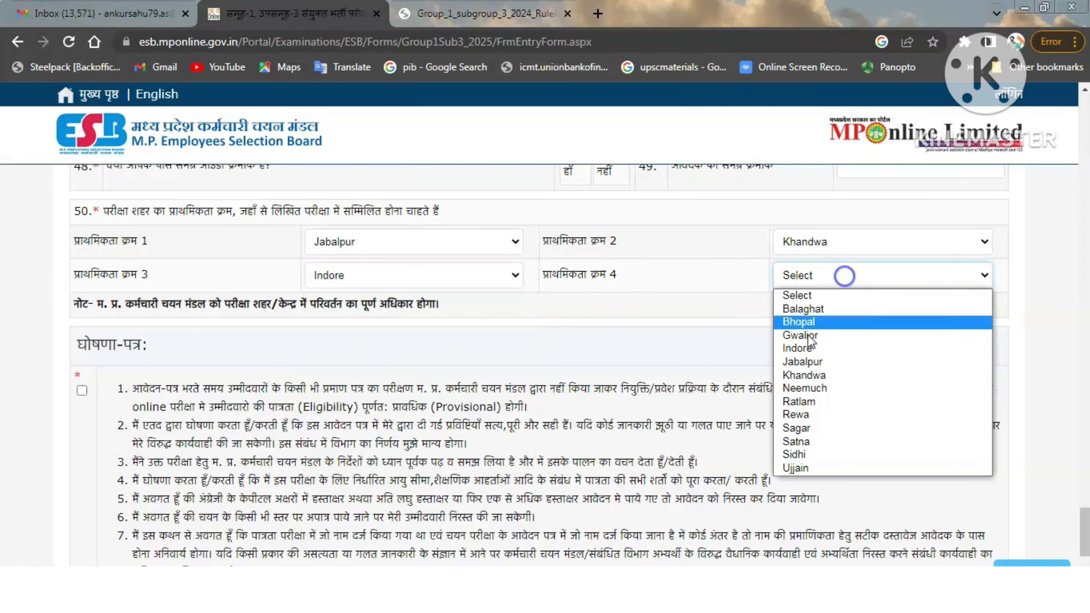
left_click(820, 428)
Step: Accept the घोषणा-पत्र declaration and submit the form to reach the payment confirmation page
scroll(1081, 541, "down", 2)
scroll(1085, 551, "down", 1)
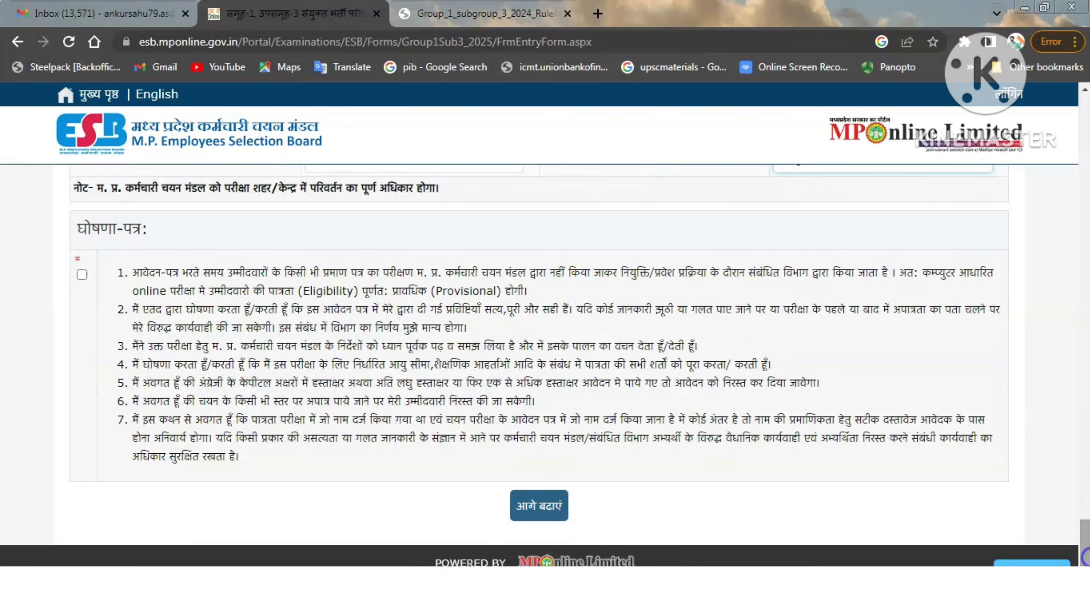
left_click(83, 274)
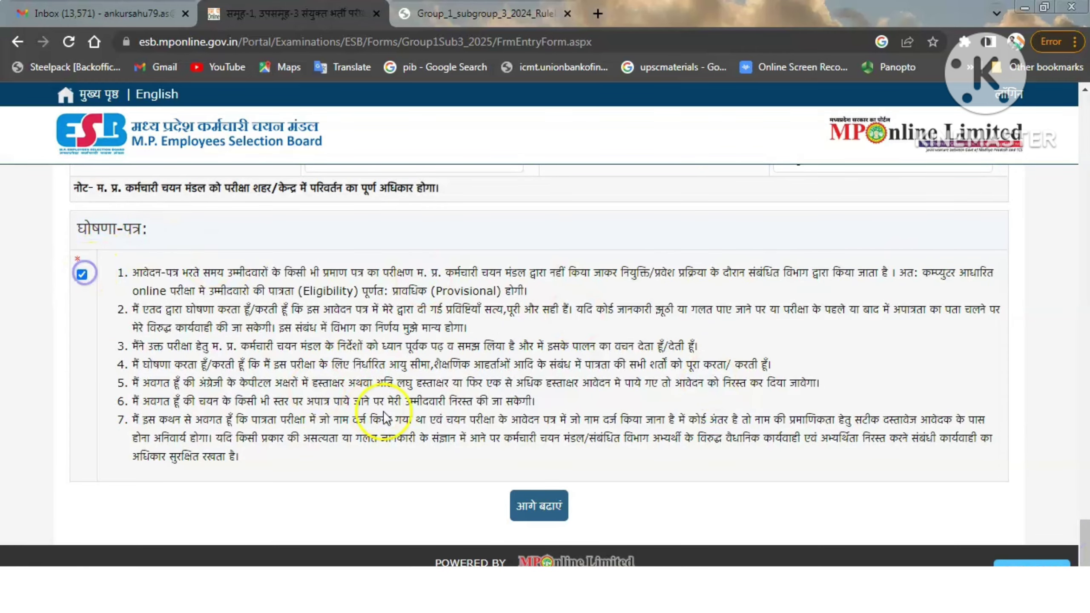
left_click(541, 506)
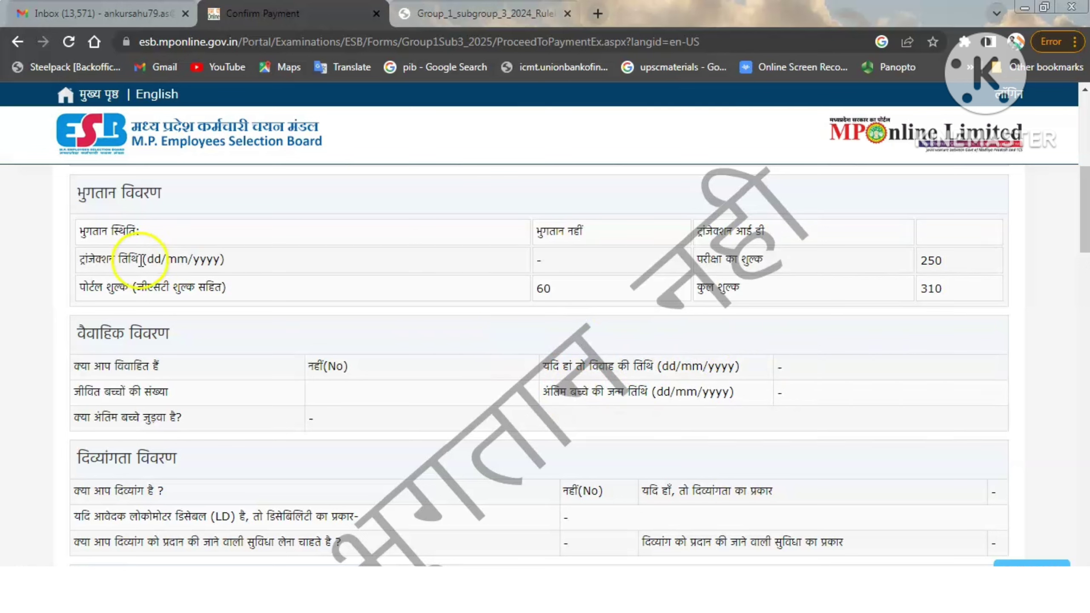
Step: Review the payment details of the application and open its print view, closing it without printing
left_click_drag(78, 194, 152, 217)
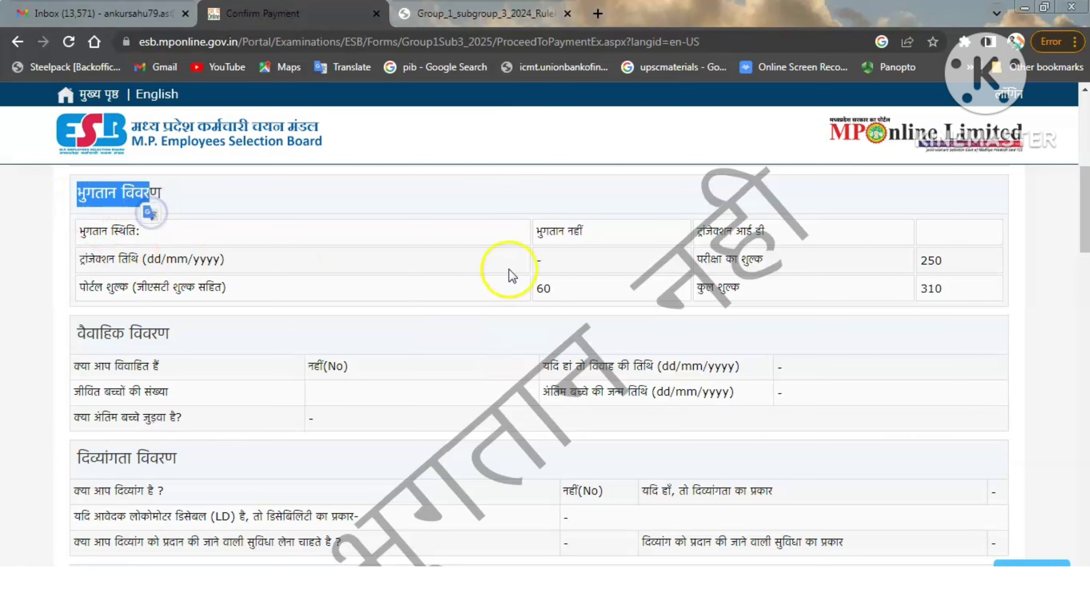
left_click_drag(810, 232, 635, 267)
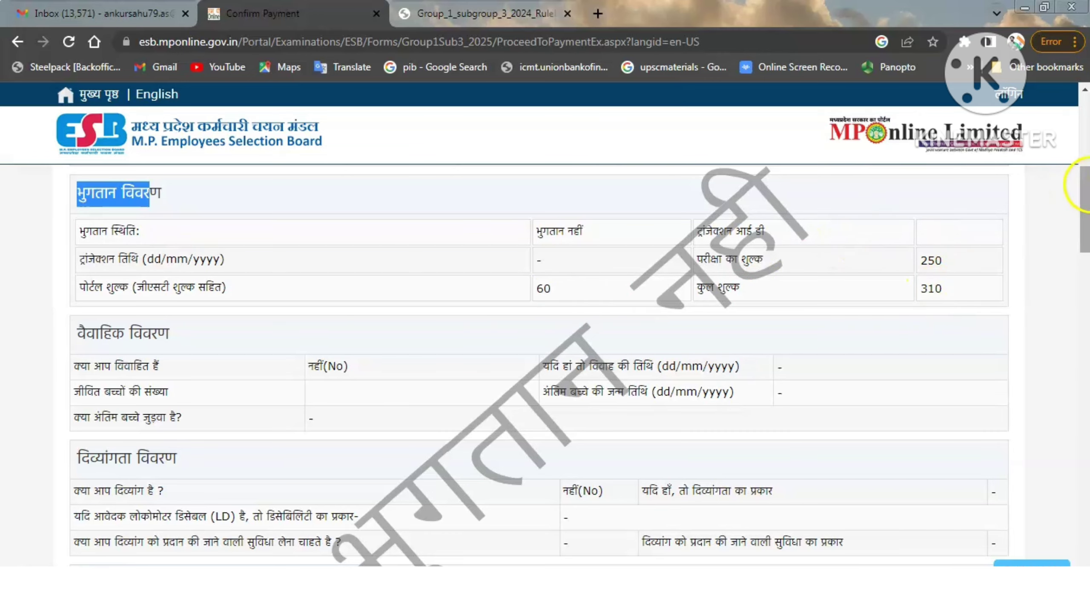
left_click_drag(1084, 184, 1085, 535)
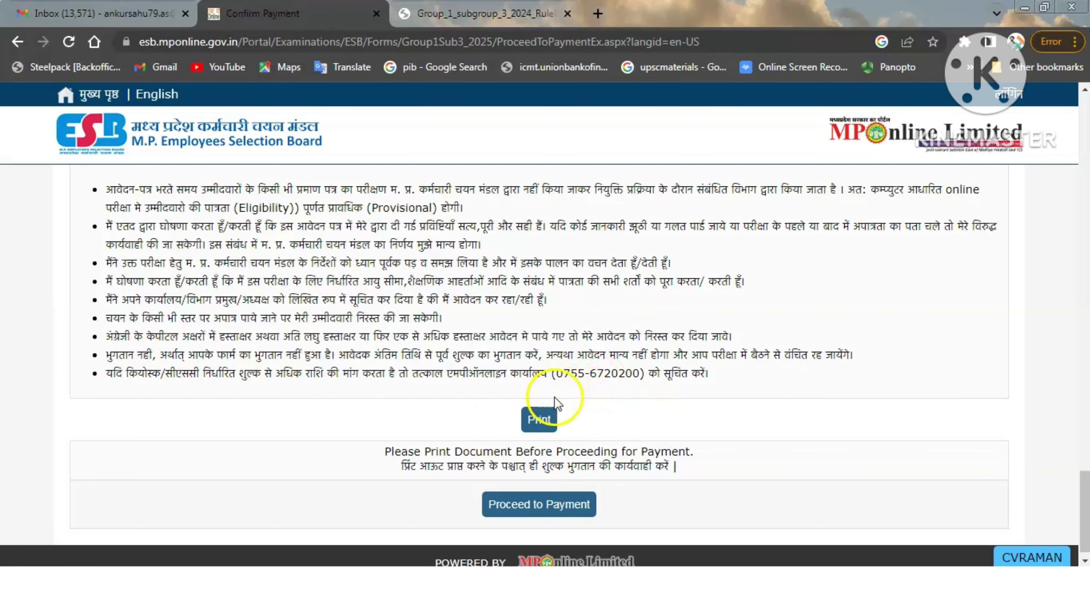
left_click(540, 418)
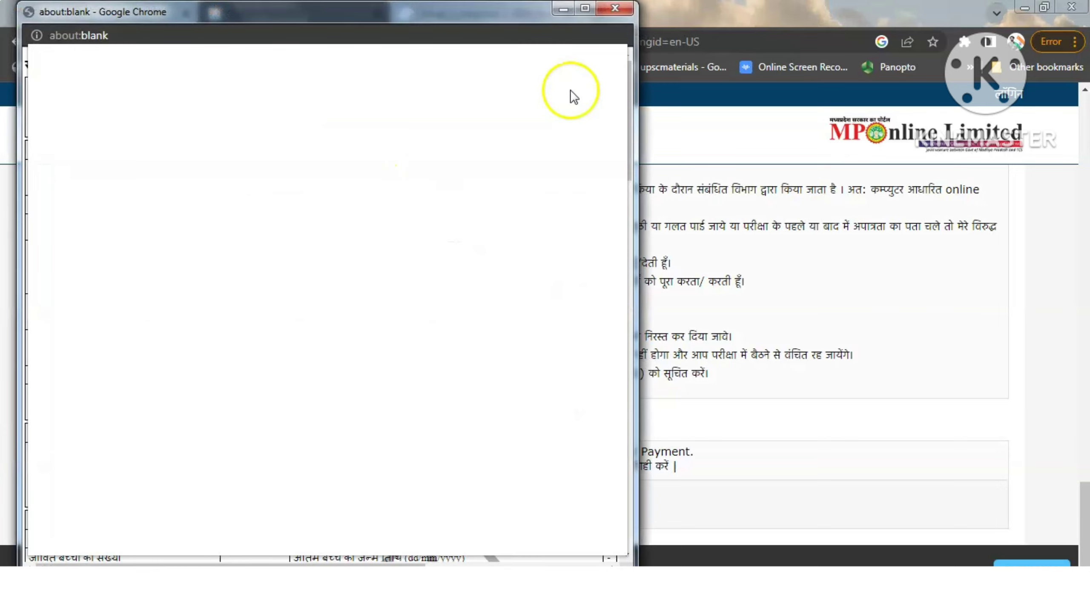
left_click(615, 9)
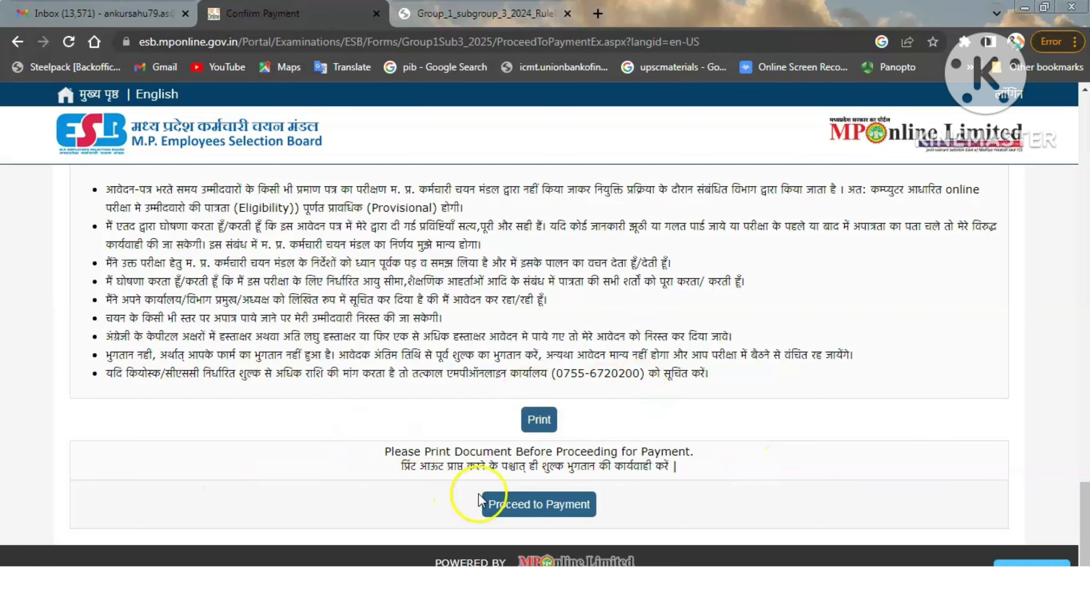
Step: Proceed to payment for the application and choose the Net Banking payment options
left_click(534, 506)
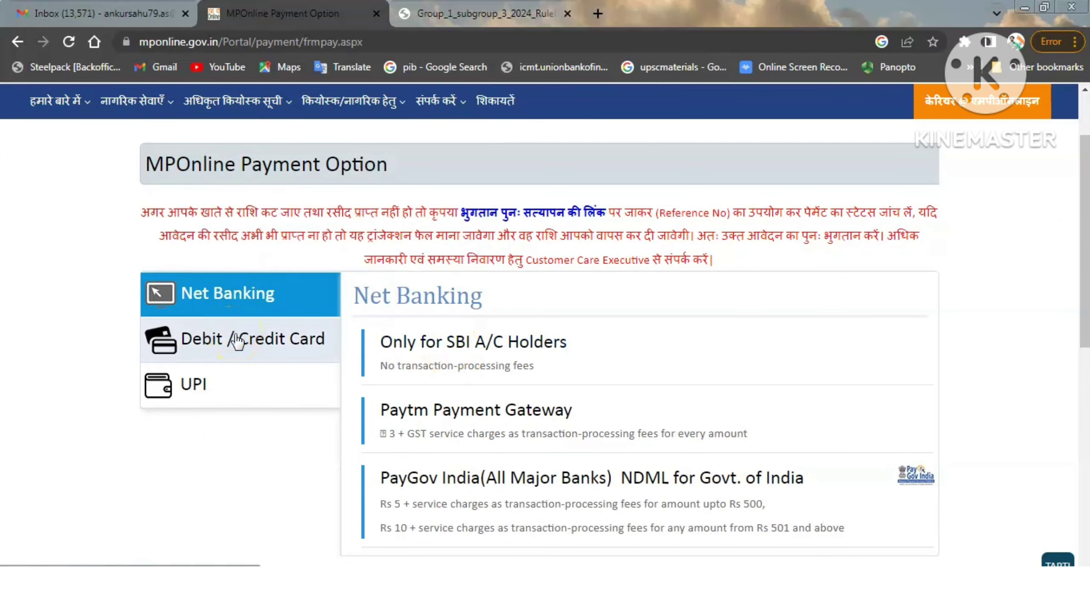
left_click(307, 308)
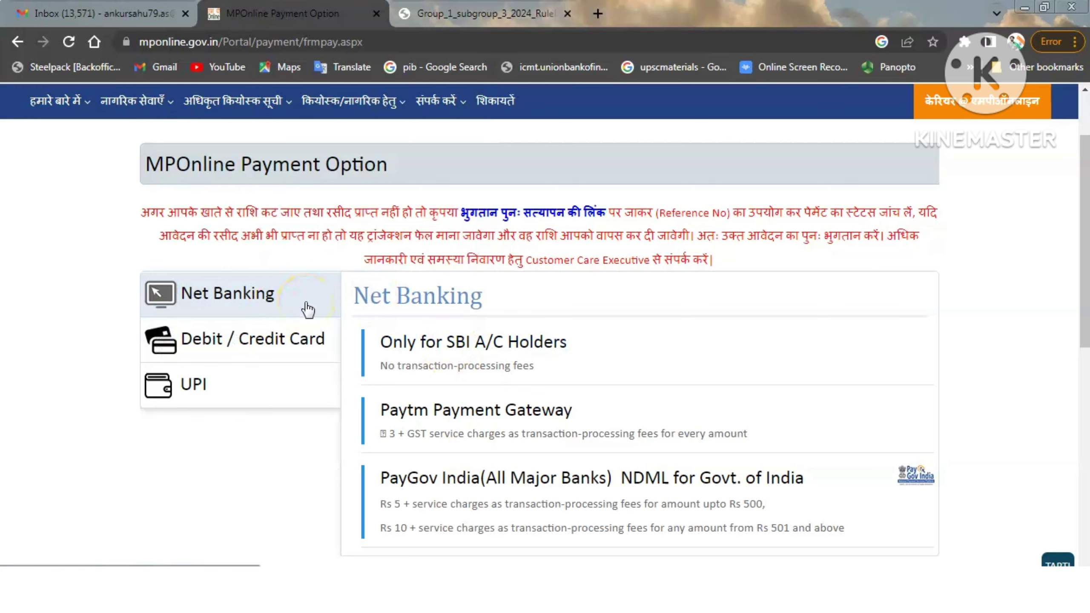